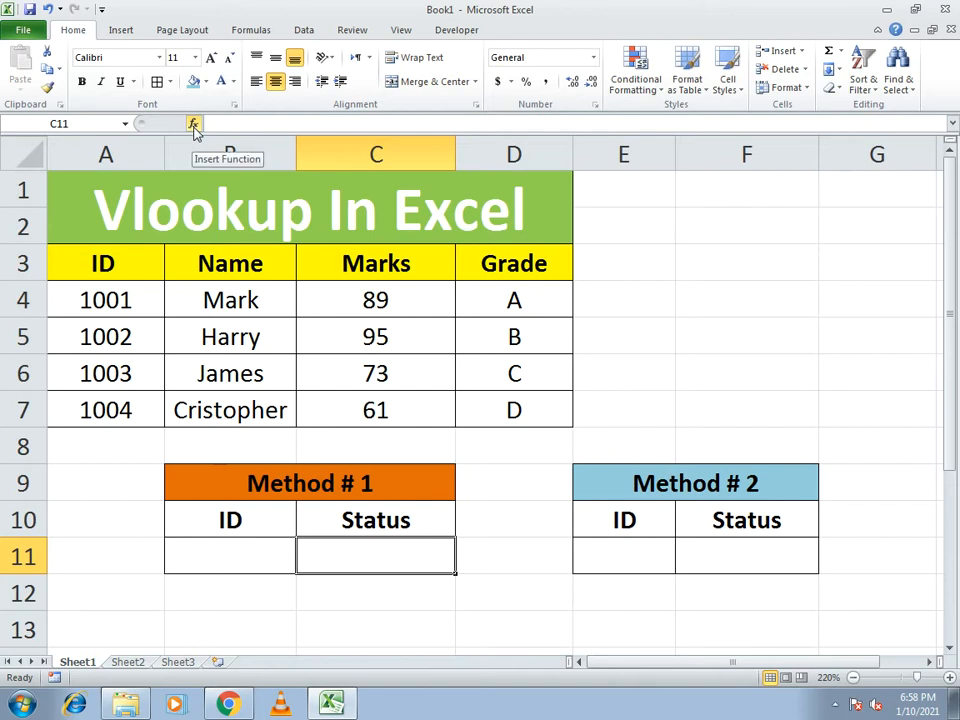
Step: Insert a VLOOKUP function in C11 and use cell B11 as its lookup value
click(194, 124)
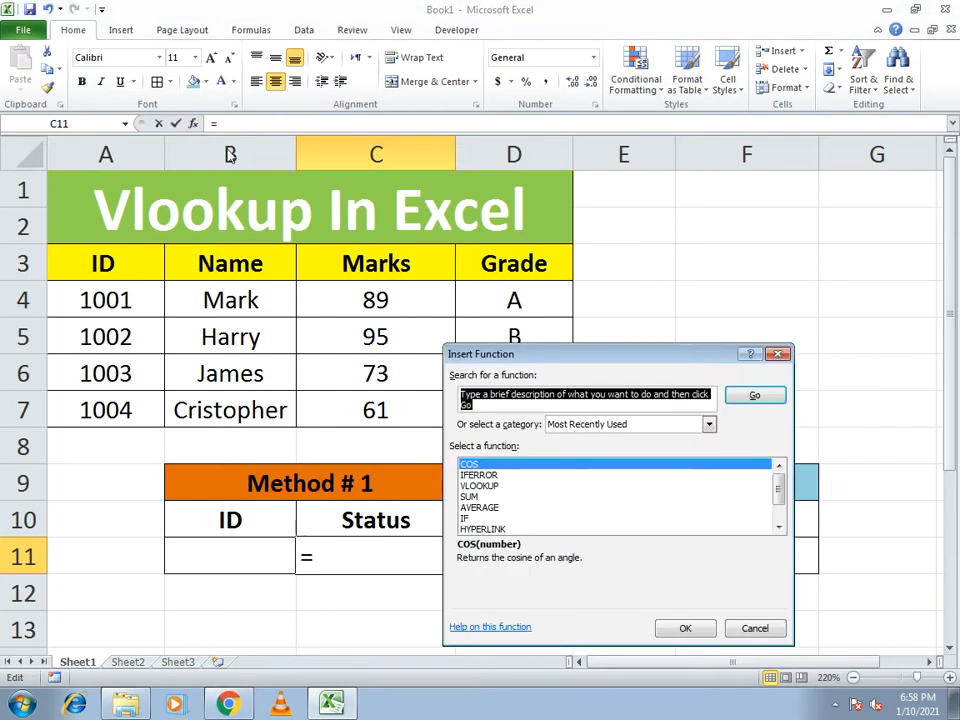
drag(551, 360, 684, 318)
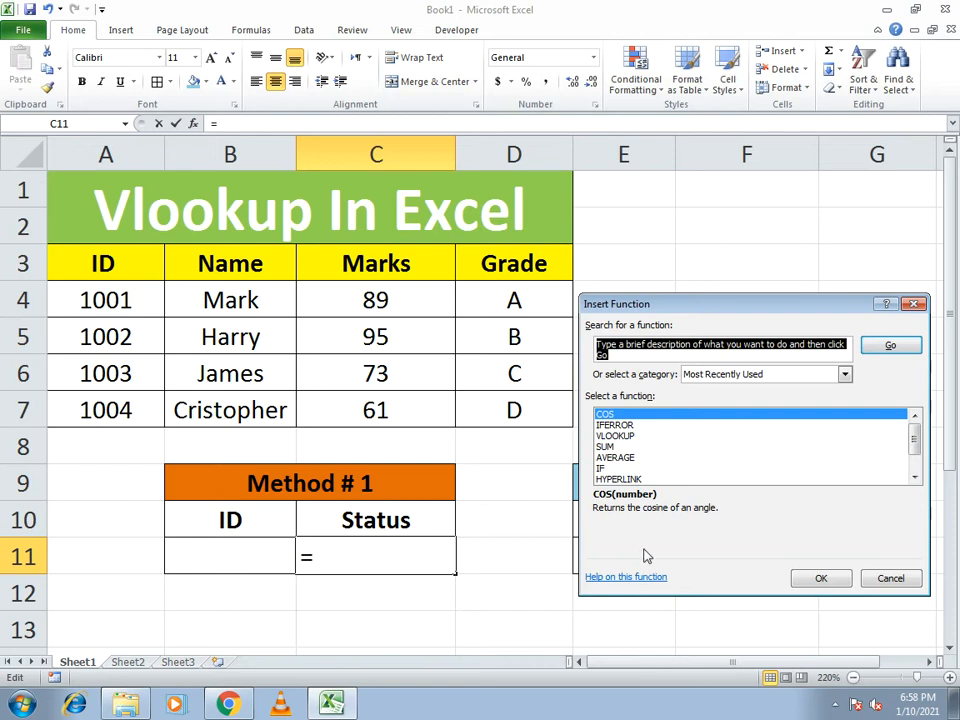
double_click(615, 436)
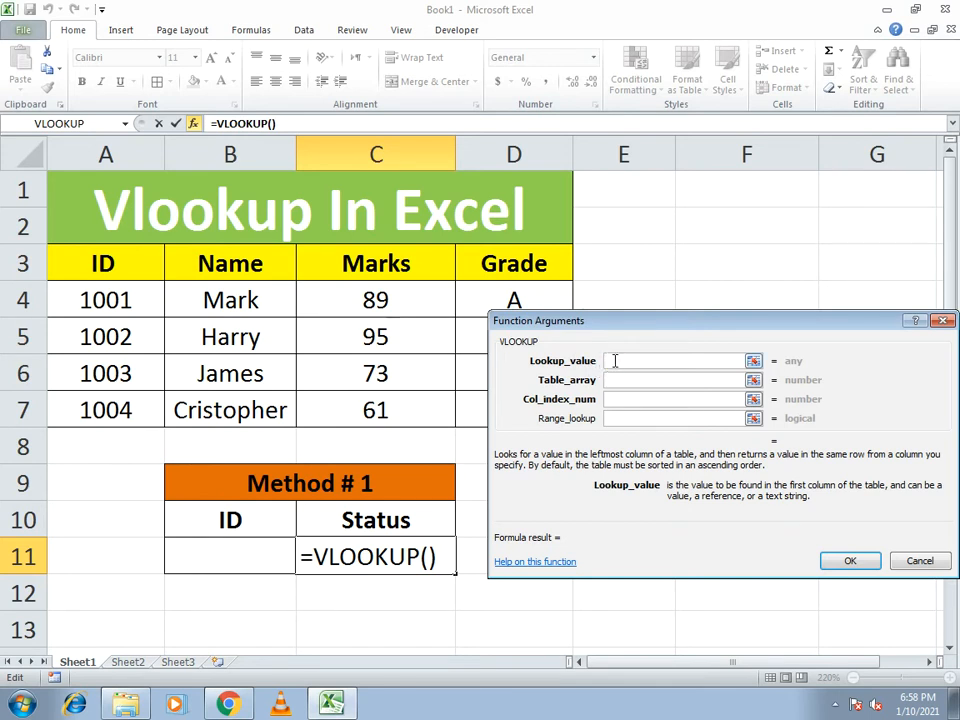
click(256, 554)
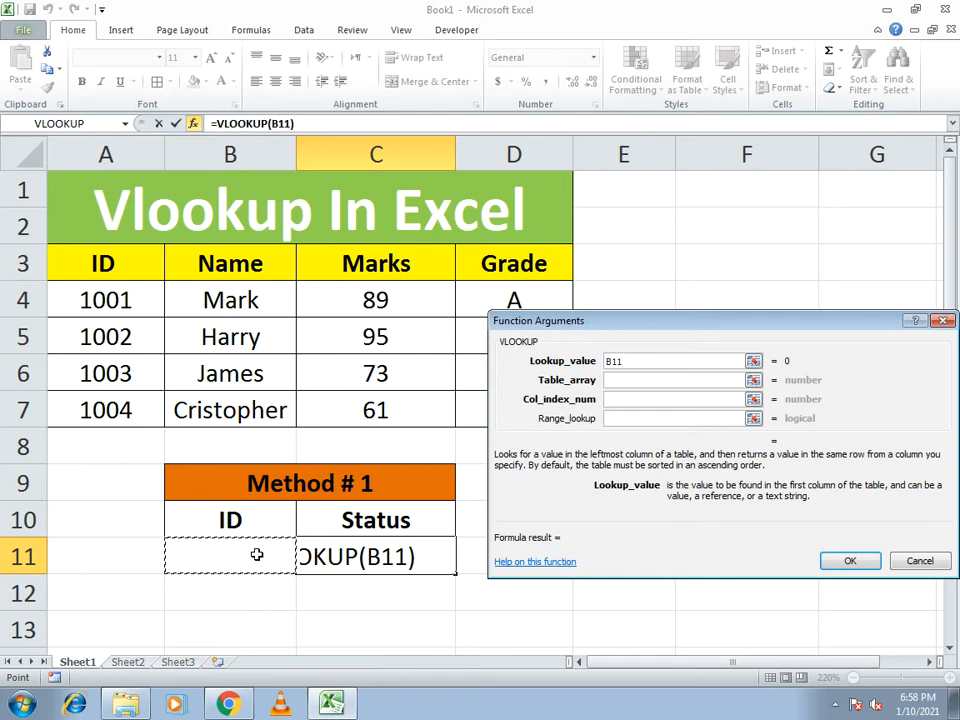
Step: Set the VLOOKUP table array to the data range A3:D7, including the header row
click(611, 381)
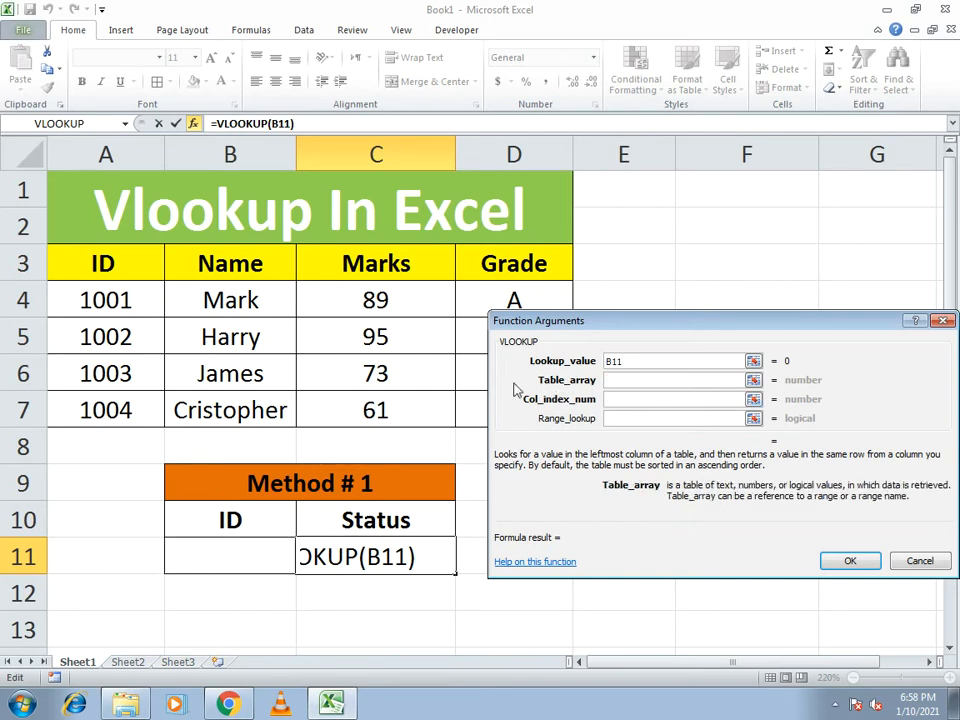
drag(573, 336, 628, 328)
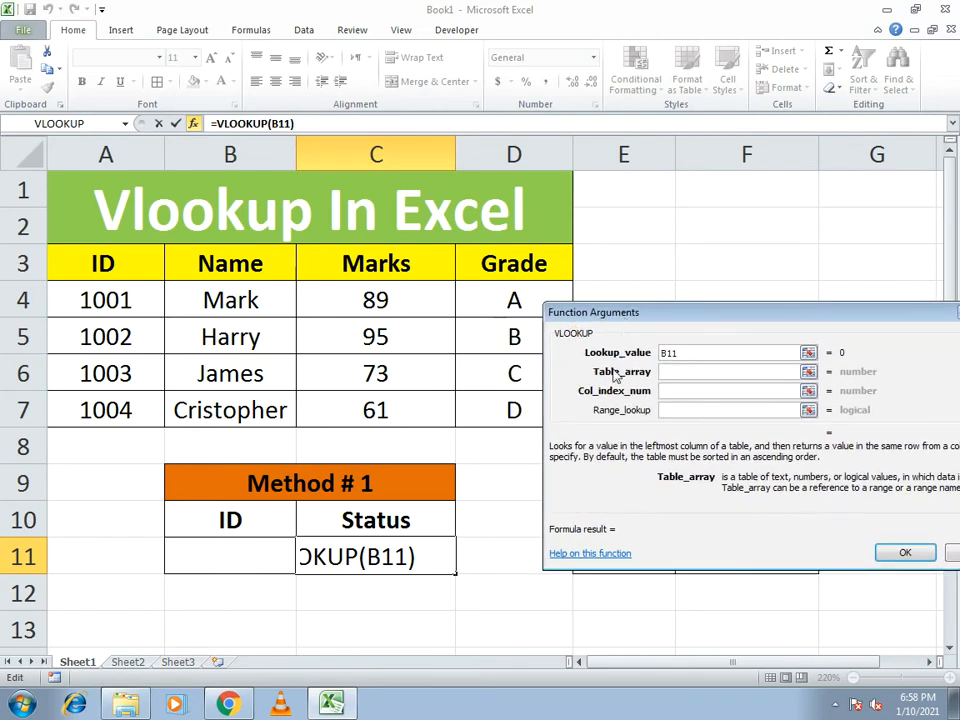
drag(86, 268, 458, 416)
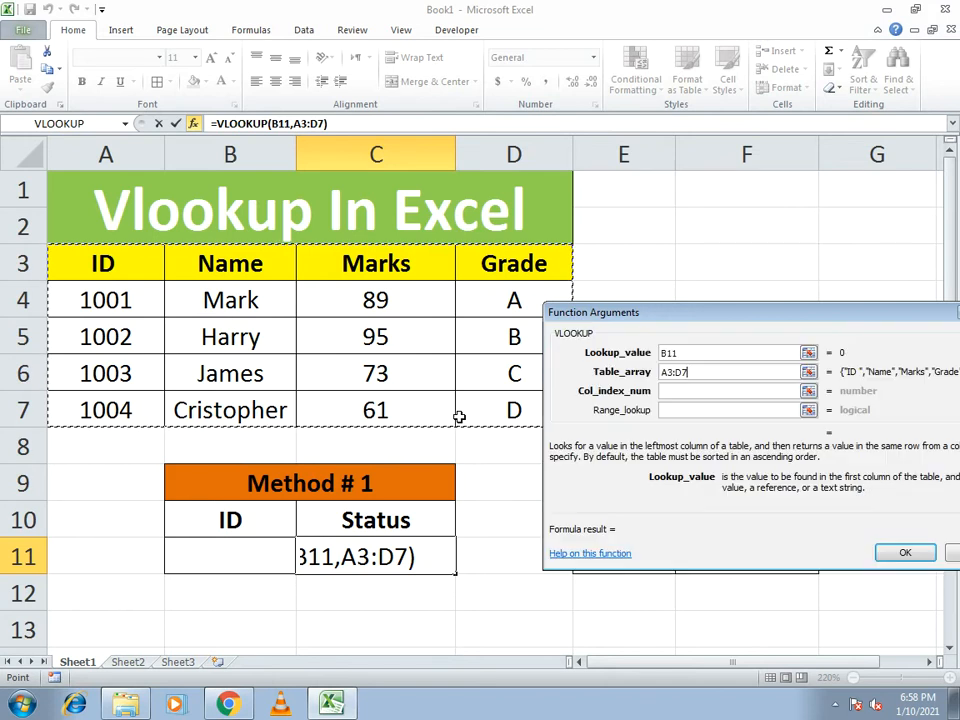
Step: Set the VLOOKUP column index to 2 and range lookup to 0, and accept the function arguments
click(674, 390)
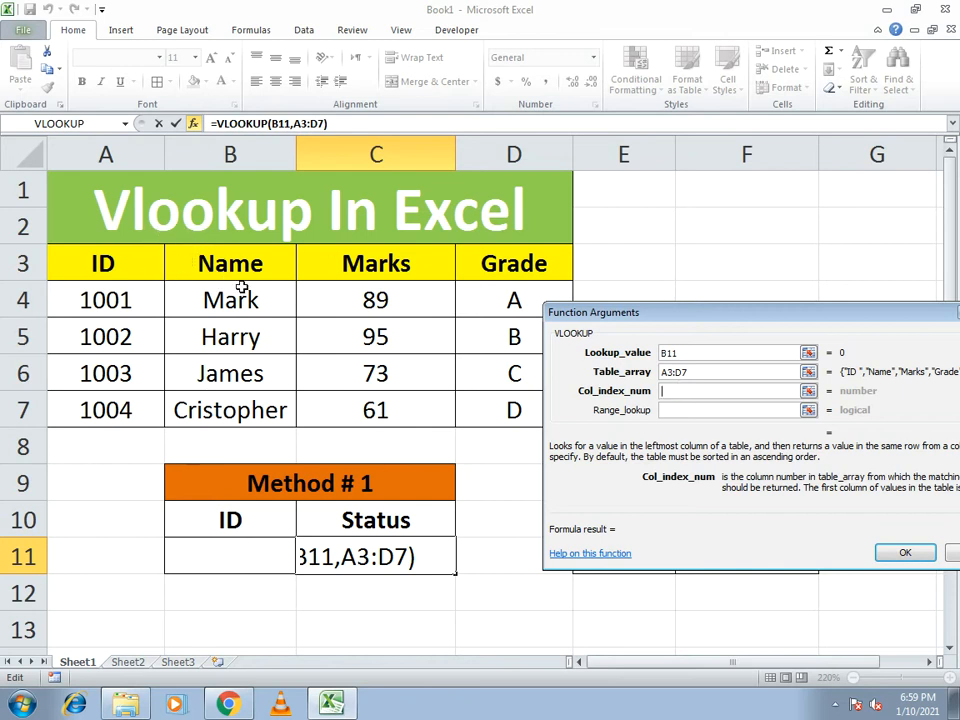
text(2)
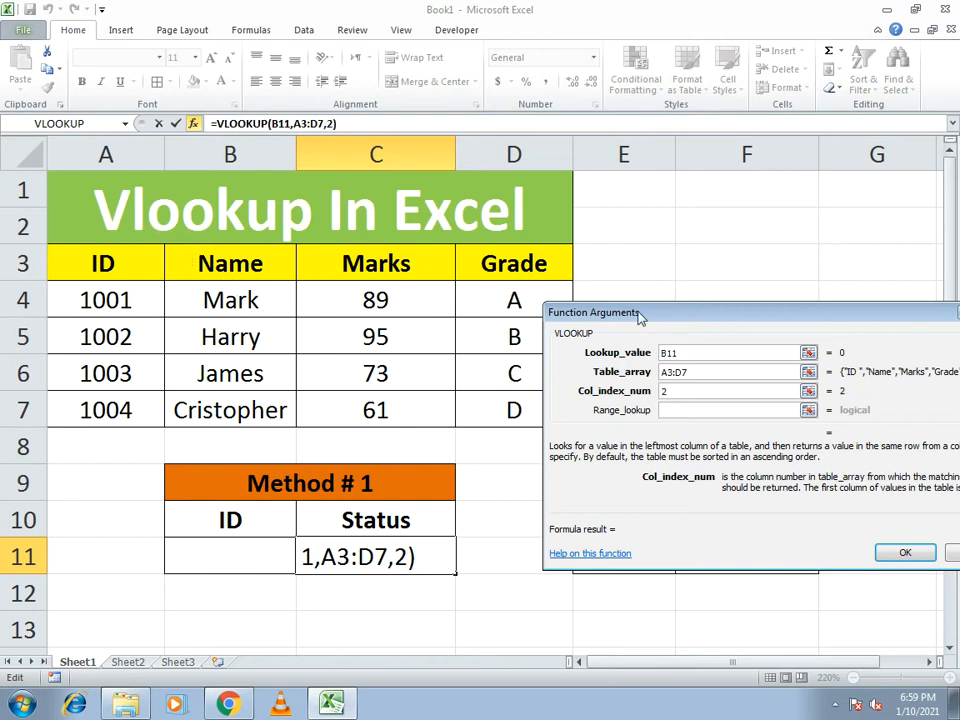
click(708, 409)
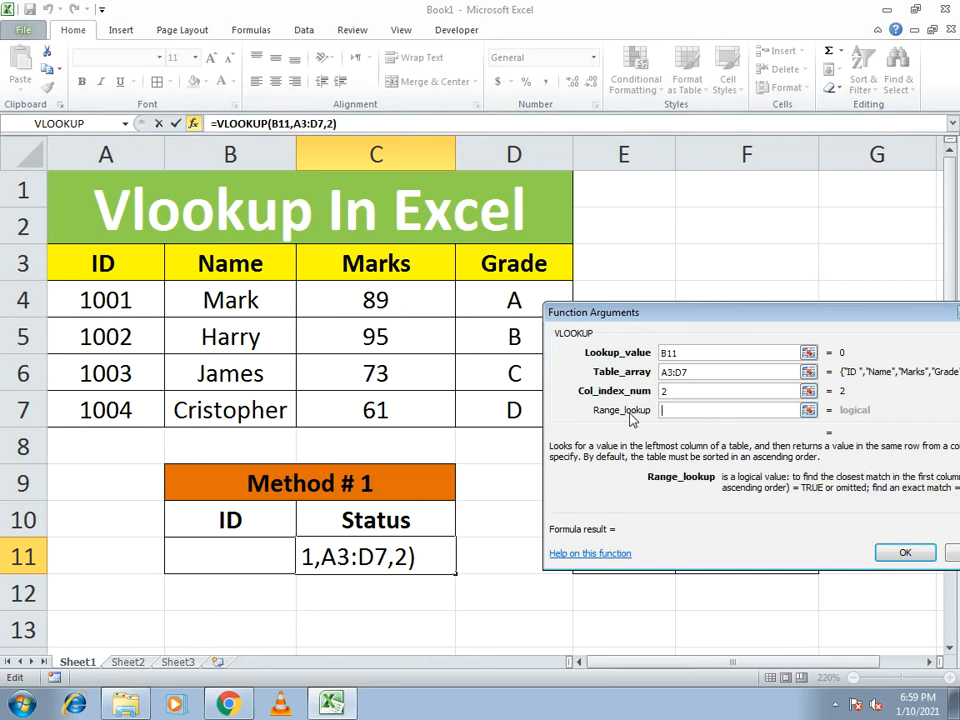
text(0)
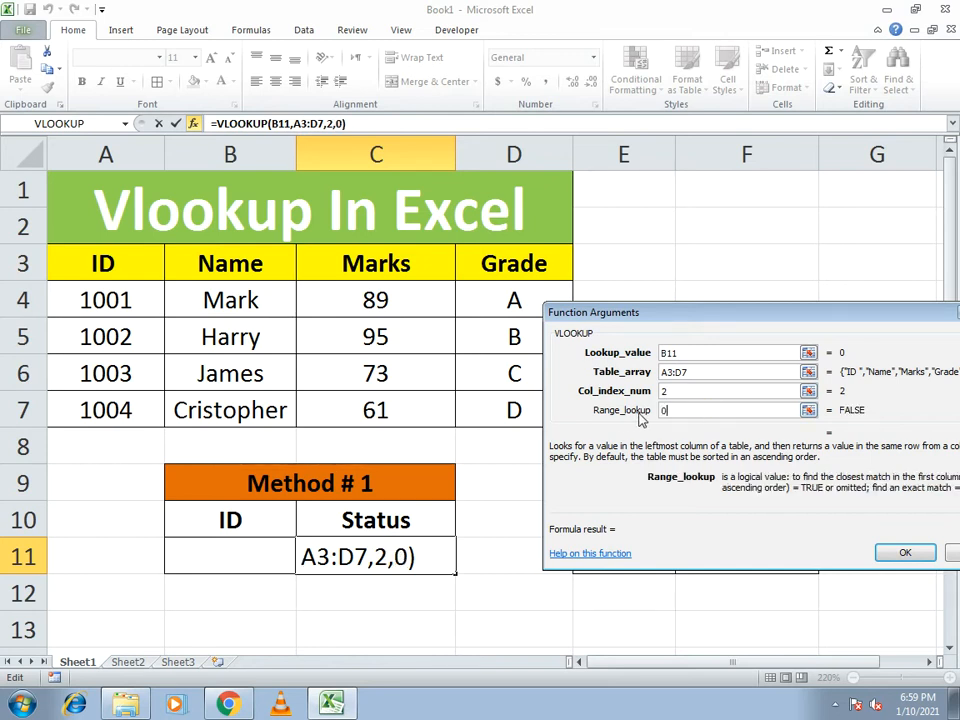
click(892, 558)
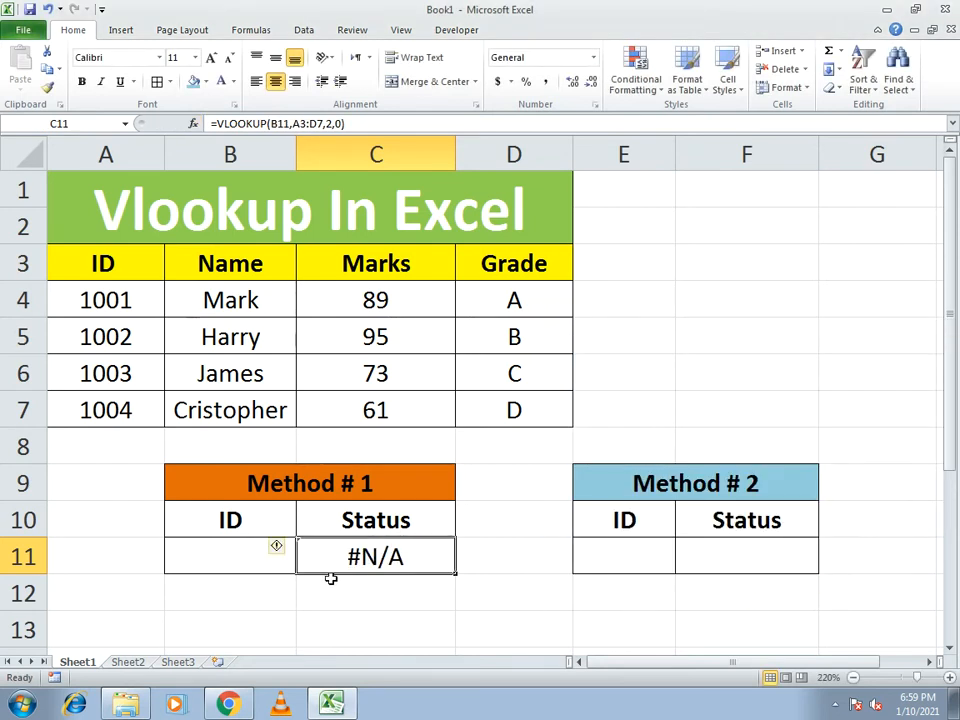
Step: Test the Method # 1 lookup by entering ID 1001 in B11 and replacing it with 1003
click(239, 561)
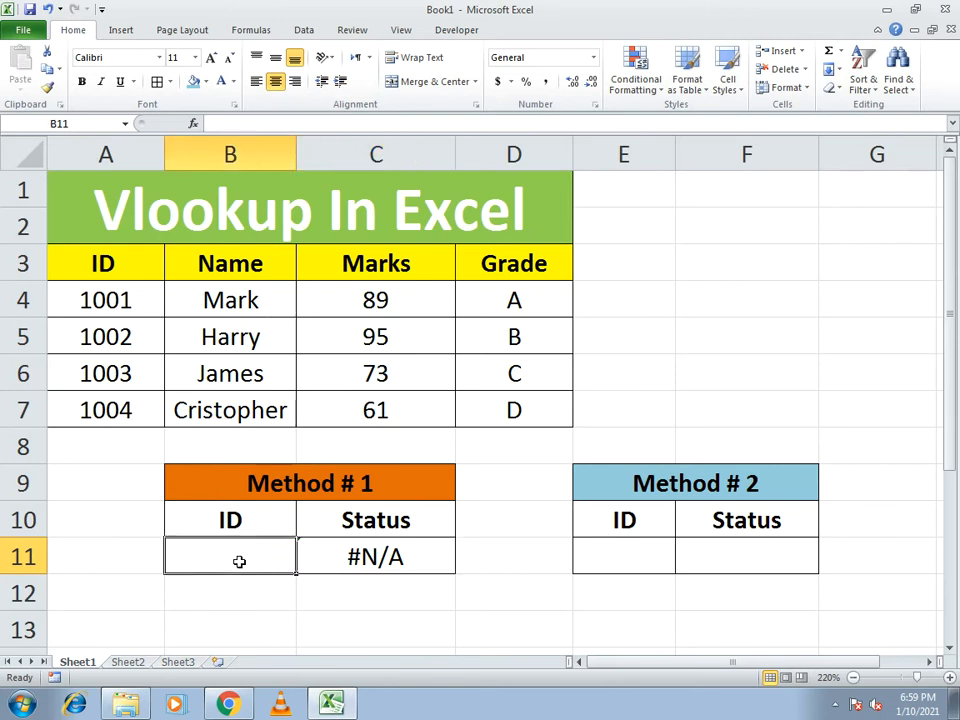
text(1001)
key(Return)
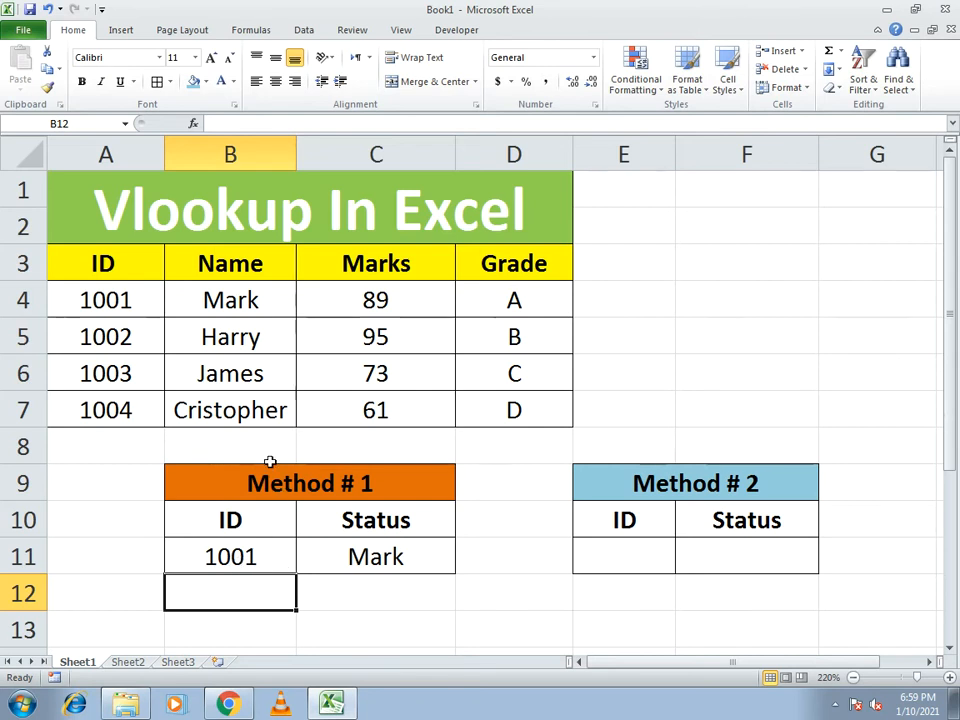
click(230, 553)
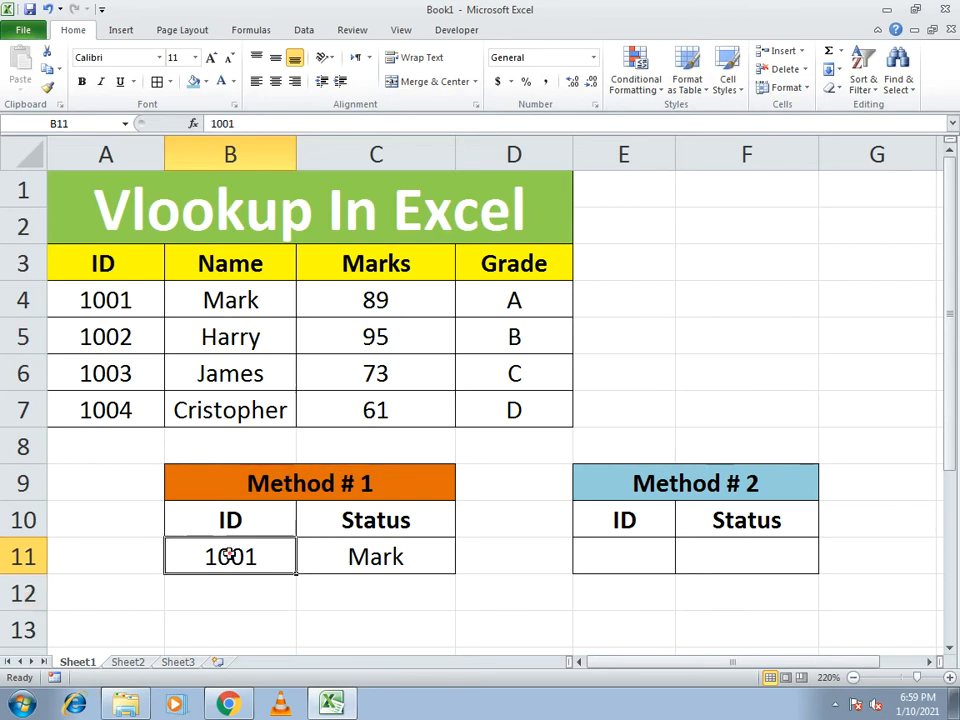
text(1003)
key(Return)
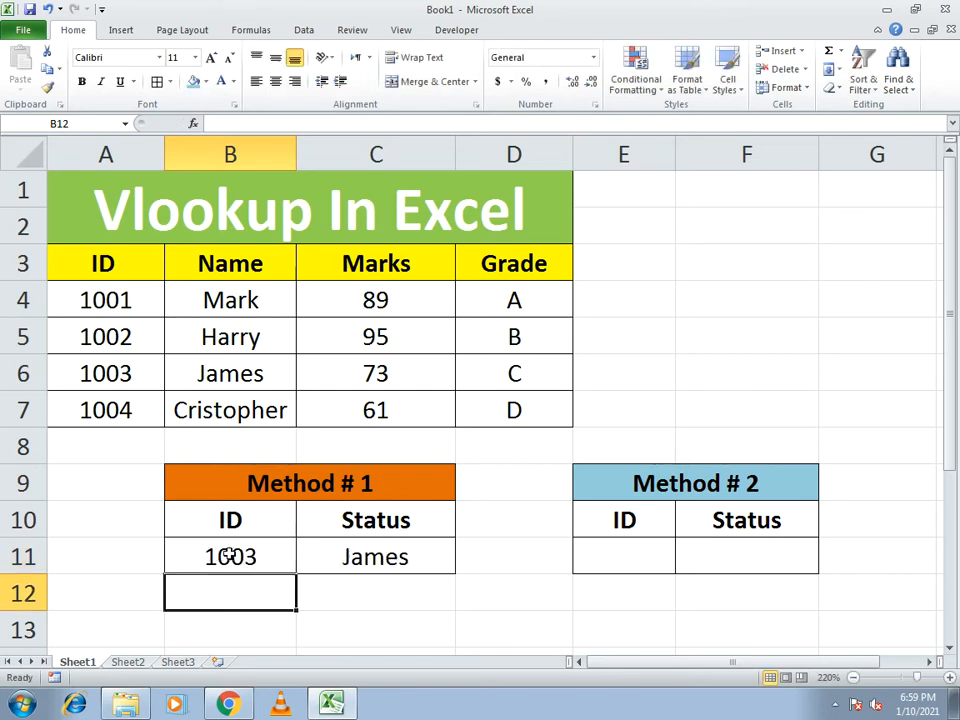
Step: Change the column index of the VLOOKUP in C11 to 3 to return the Marks column
click(358, 560)
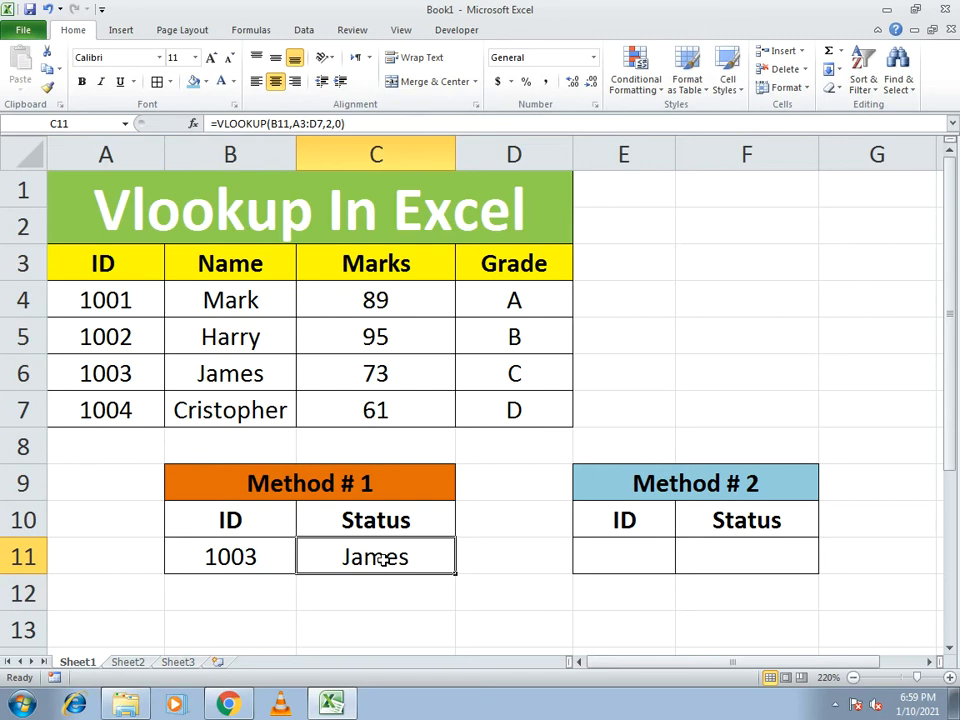
click(191, 124)
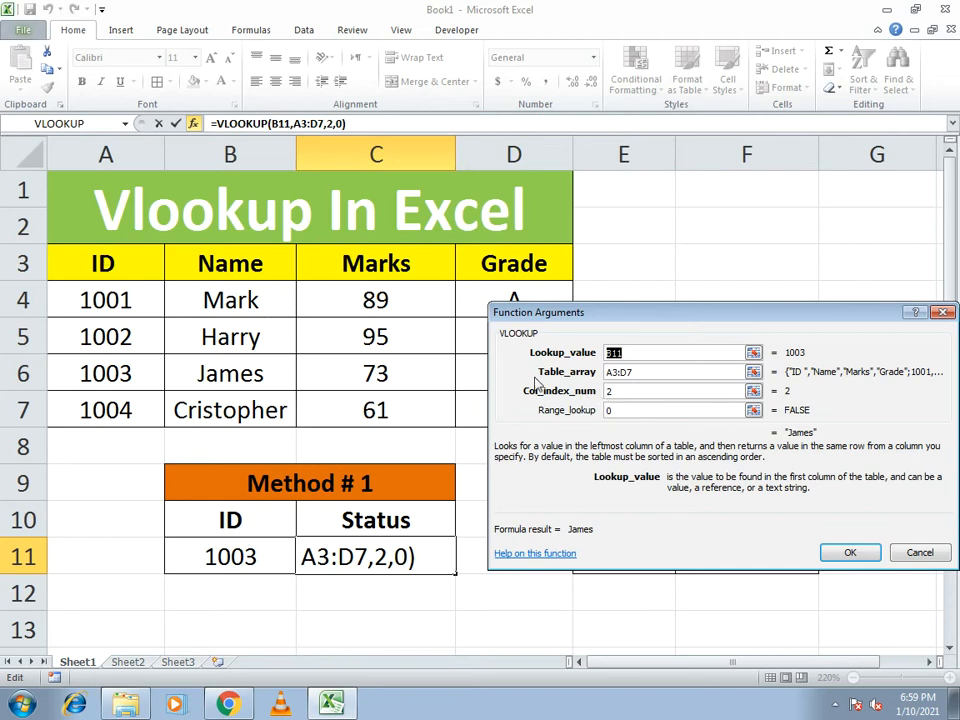
double_click(645, 390)
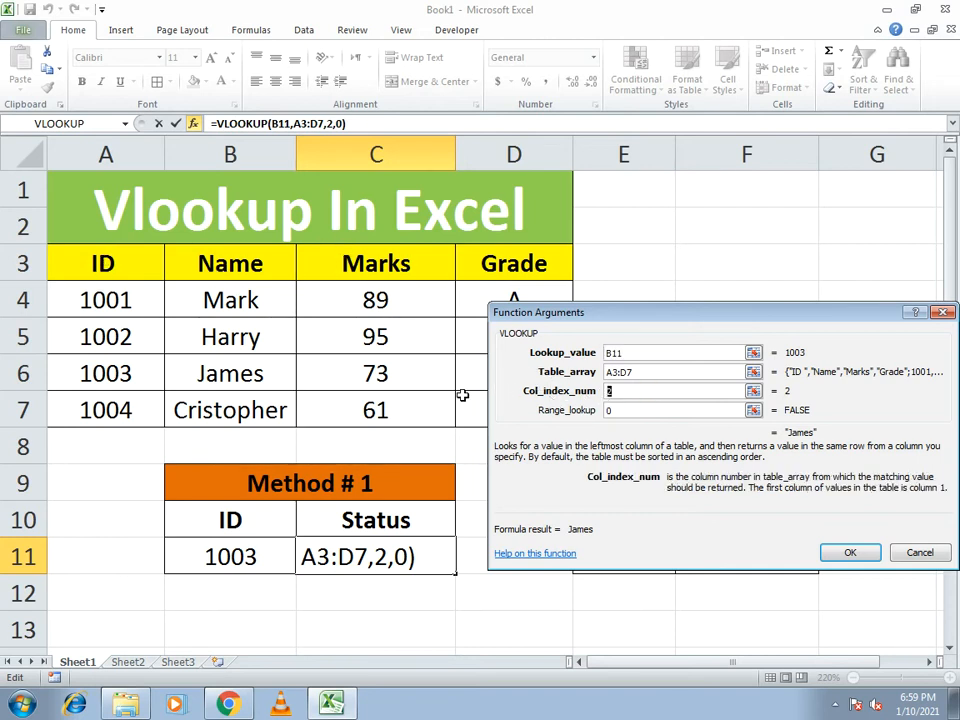
text(3)
key(Return)
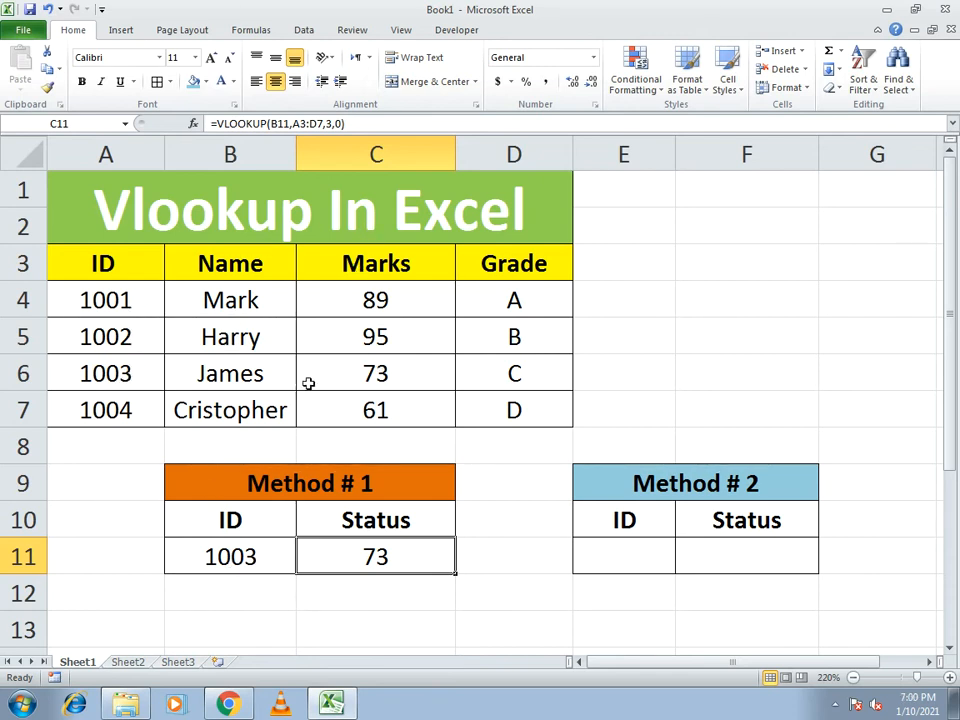
Step: Enter ID 1004 in B11 to test the Marks lookup
click(257, 558)
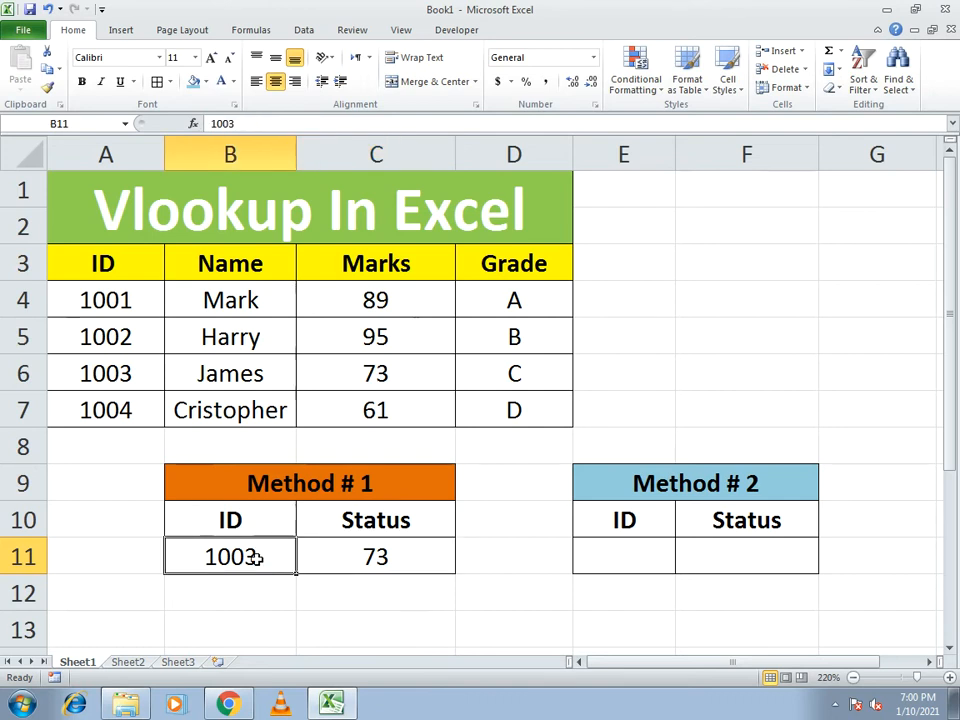
text(1004)
key(Return)
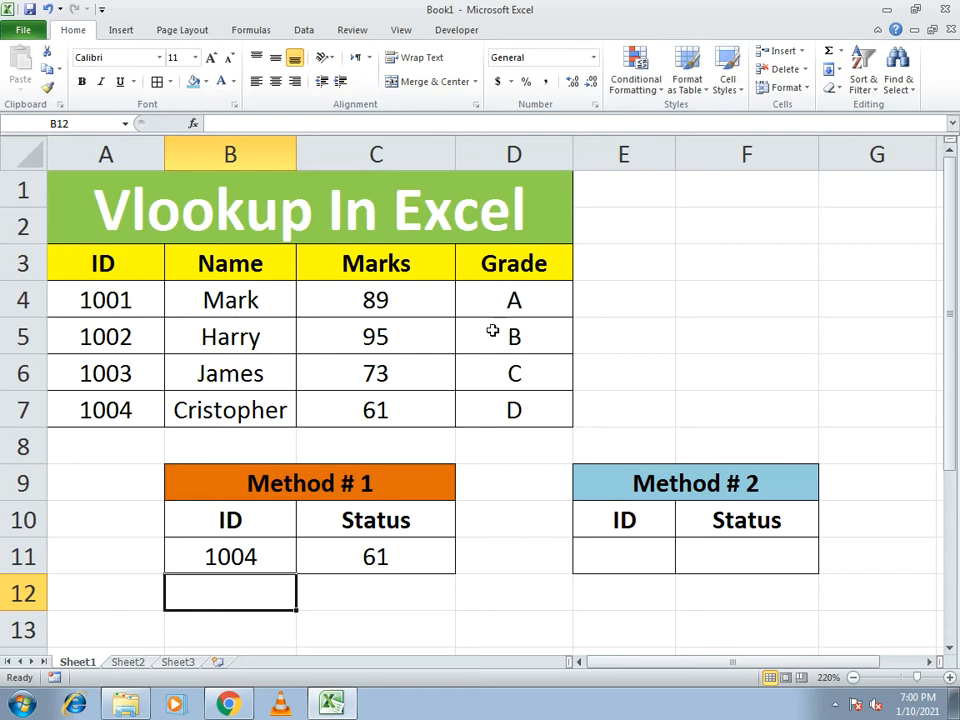
Step: Change the column index of the VLOOKUP in C11 to 4 to return the Grade column
click(378, 555)
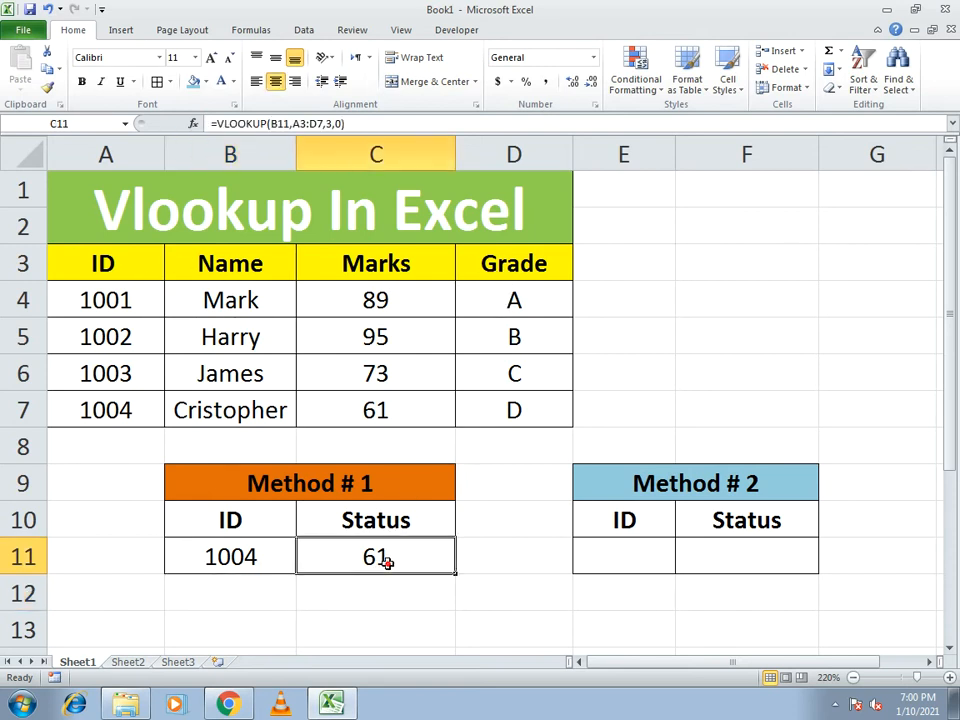
click(193, 123)
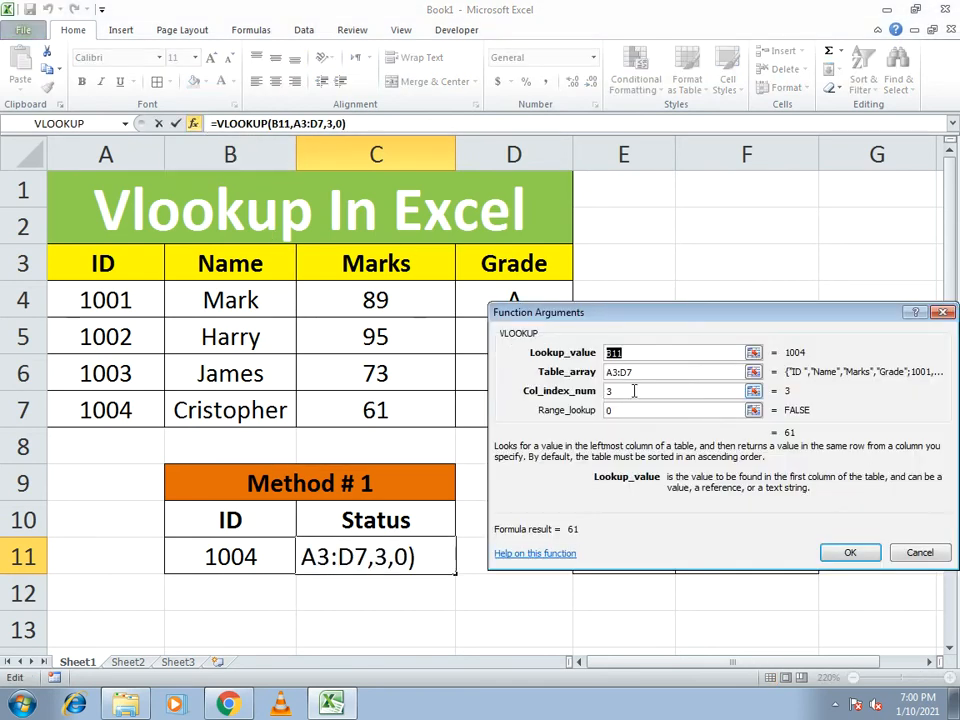
double_click(632, 390)
text(4)
key(Return)
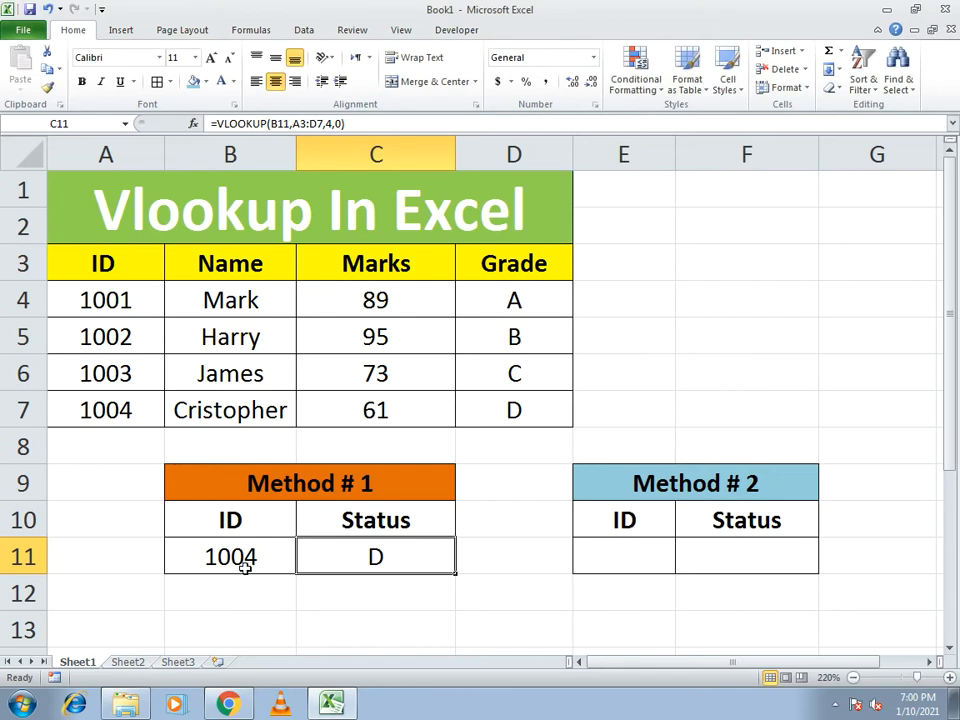
Step: Enter ID 1001 in B11 to test the Grade lookup, and select the Method # 1 block B9:C11
click(243, 562)
text(1001)
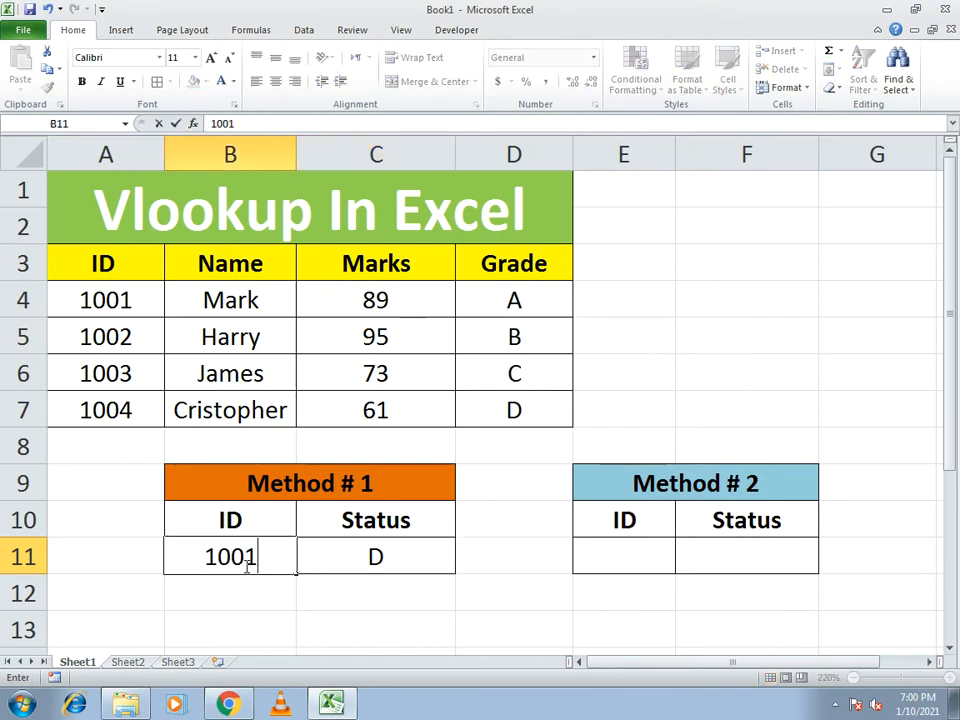
key(Return)
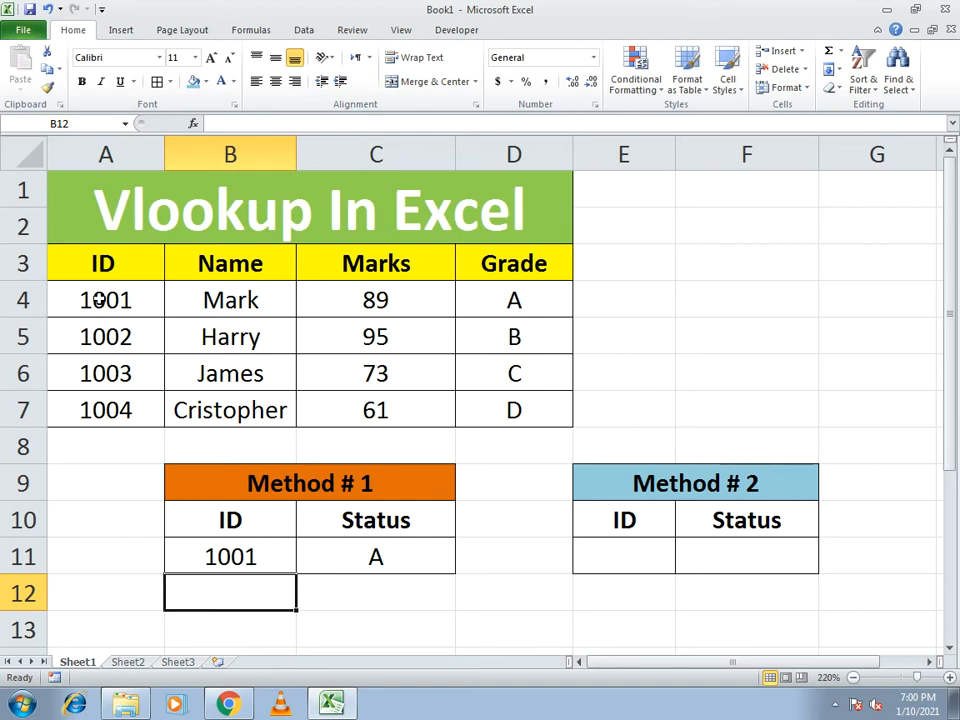
drag(221, 484, 369, 552)
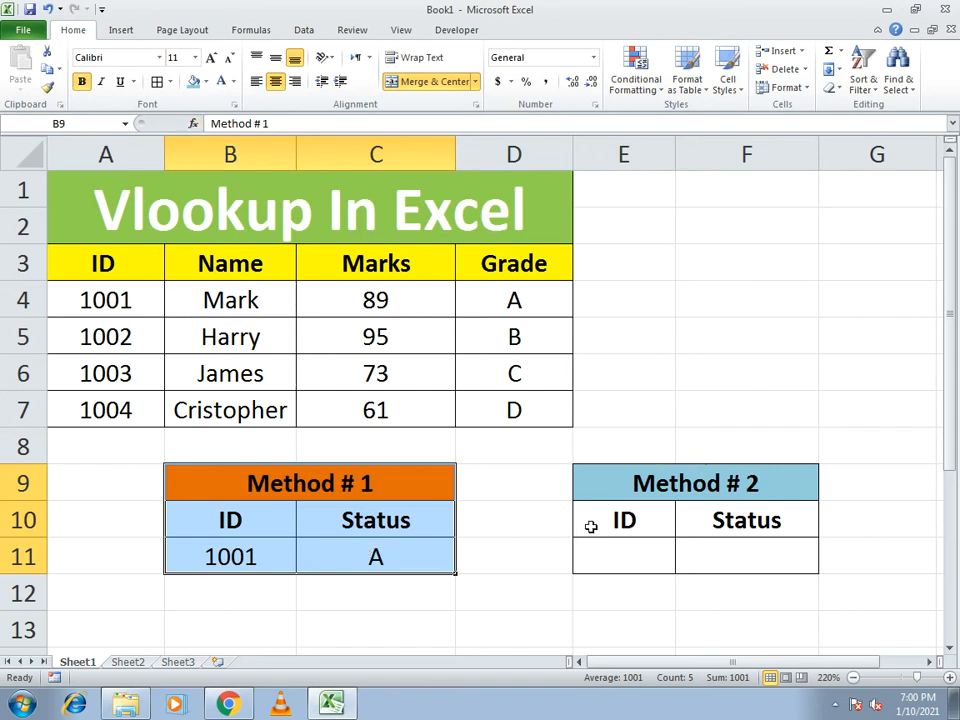
Step: Start a VLOOKUP formula in F11 under Method # 2, with E11 as the lookup value
click(703, 558)
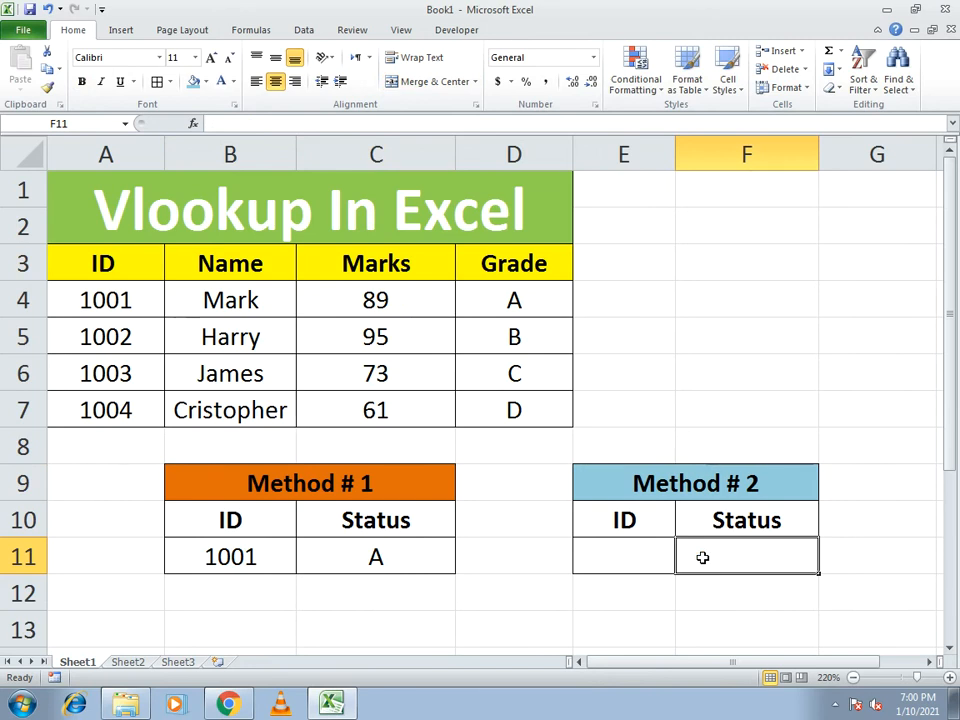
text(=v)
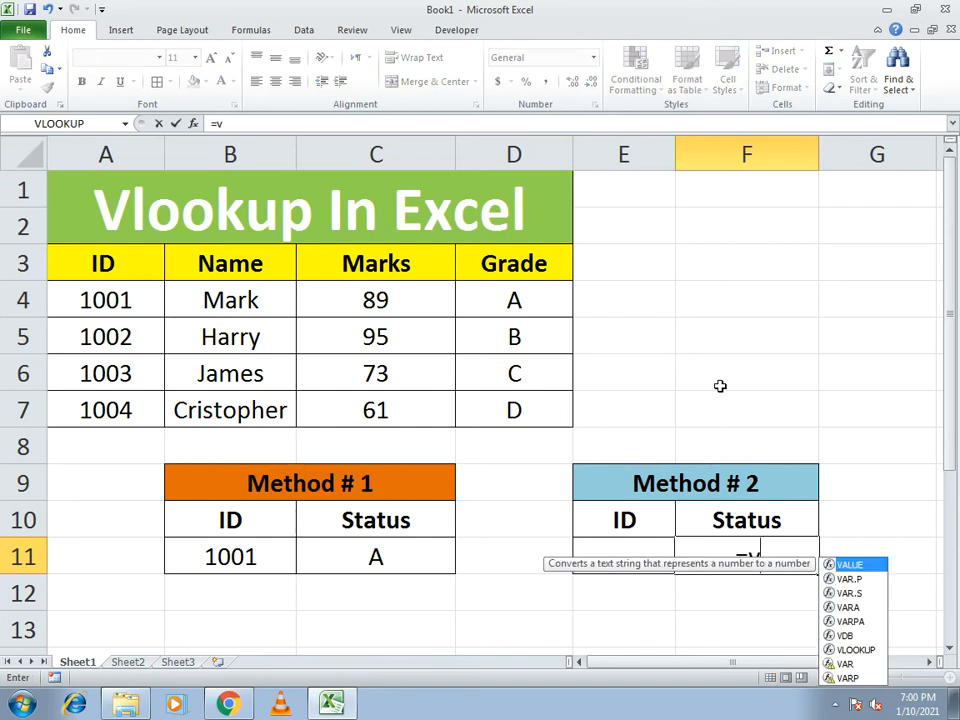
text(look)
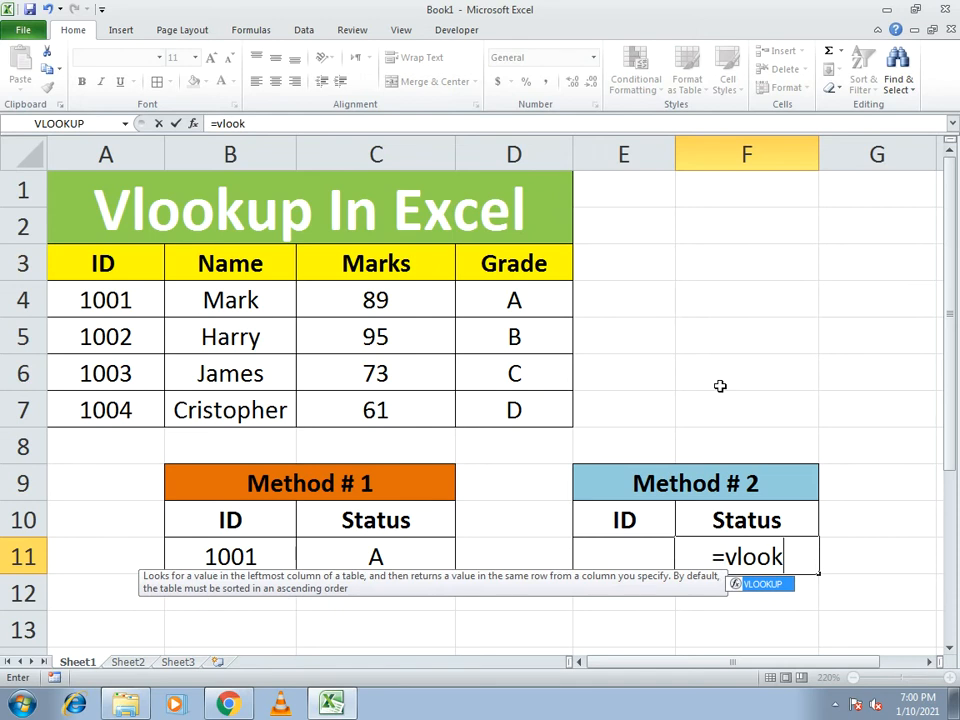
text(uo)
key(BackSpace)
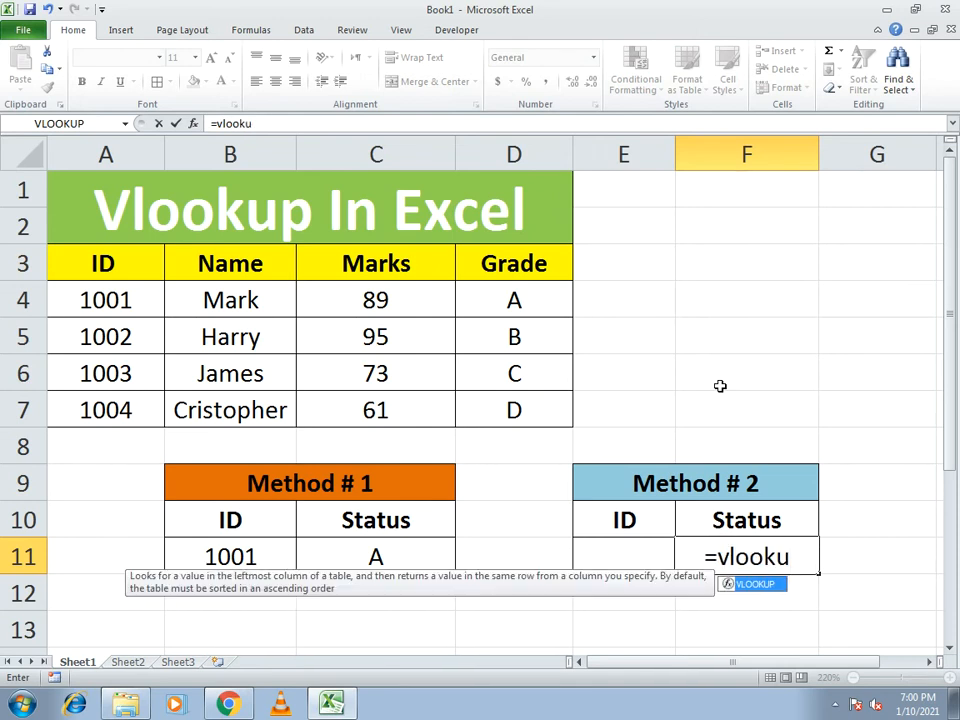
text(p()
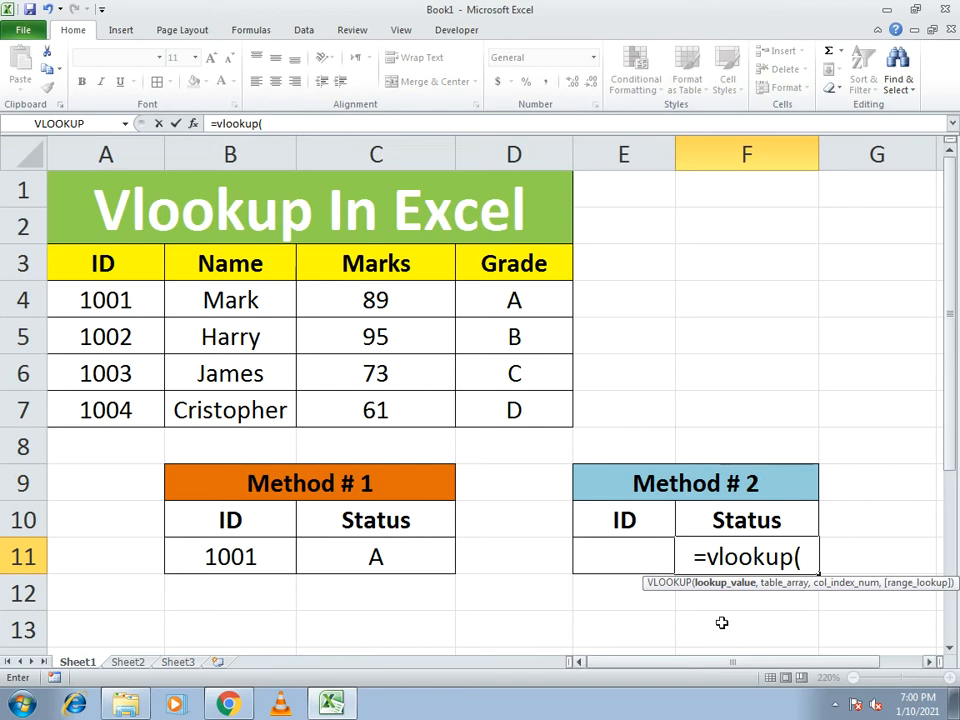
click(615, 551)
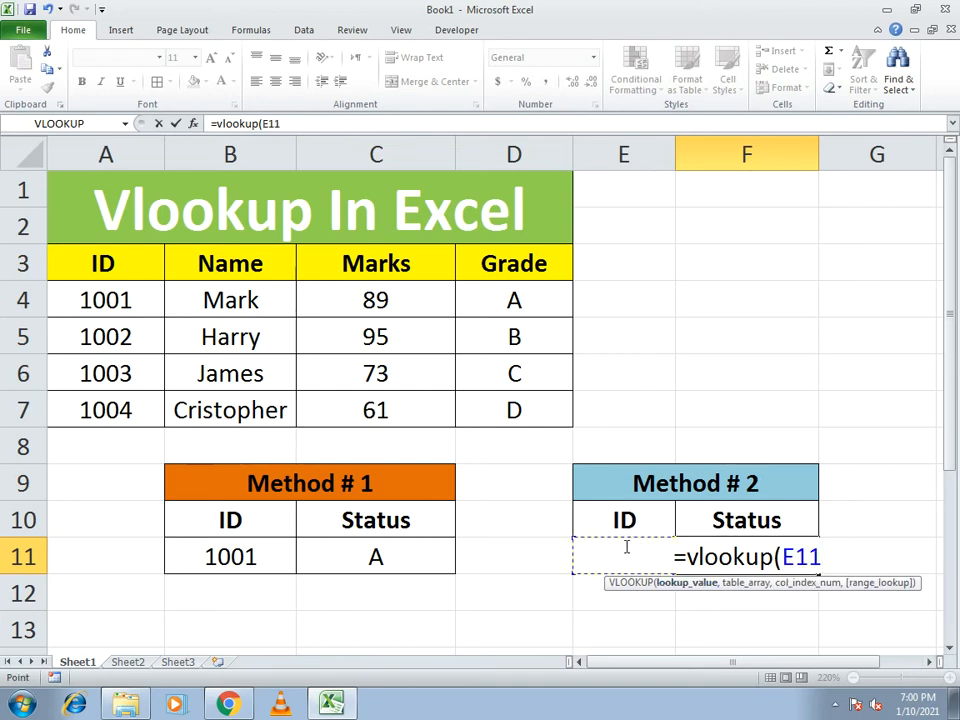
text(,)
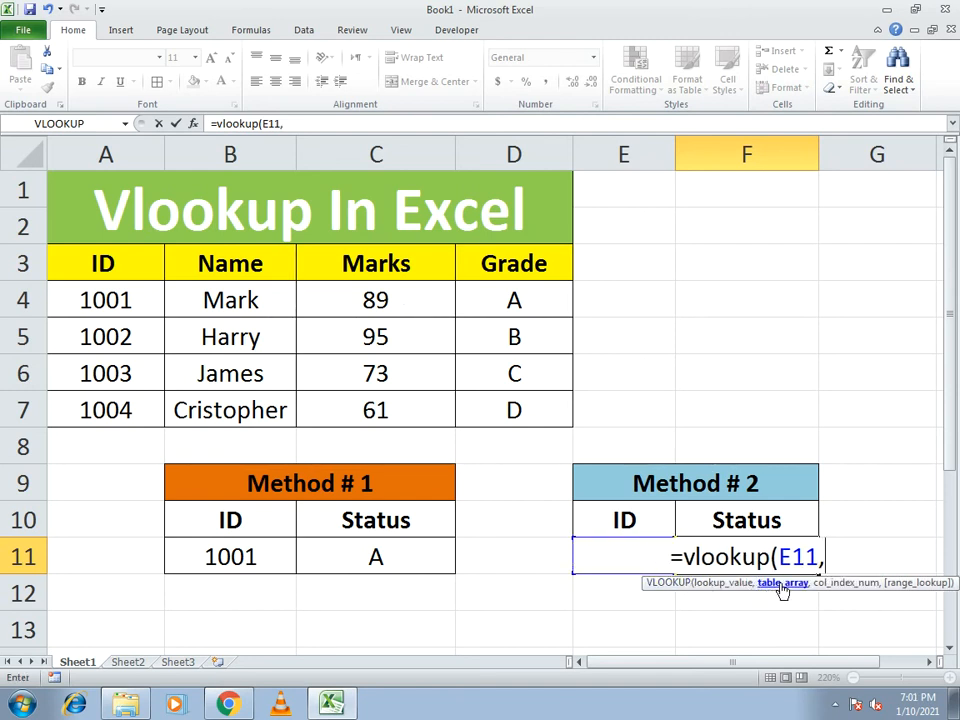
Step: Complete the F11 VLOOKUP with table array A3:D7, column index 2 and range lookup 0
drag(96, 251, 495, 412)
text(,)
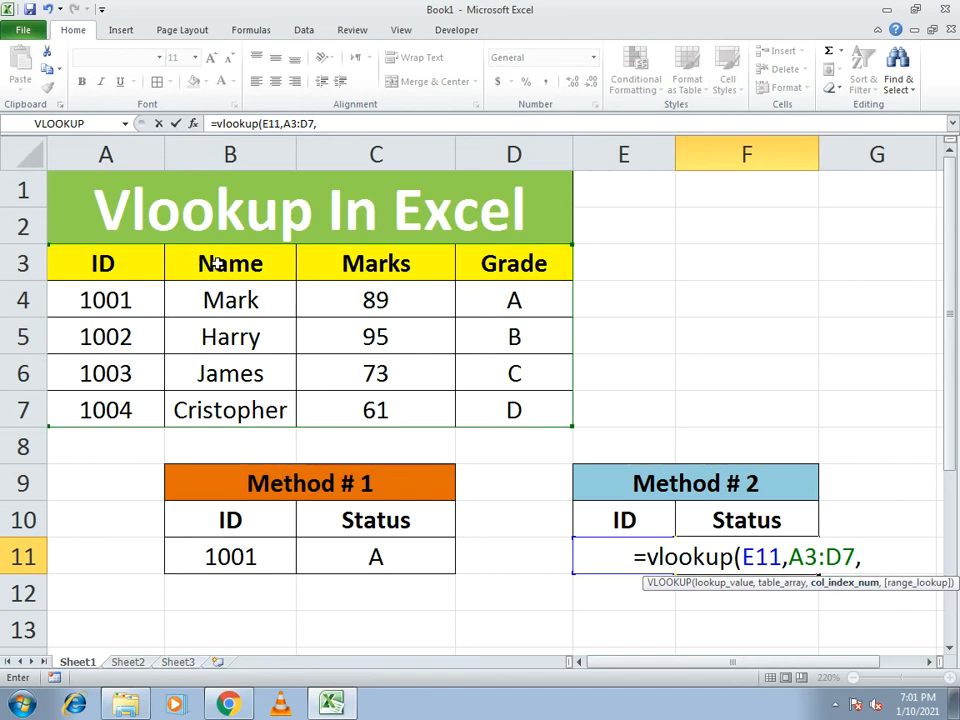
text(2,)
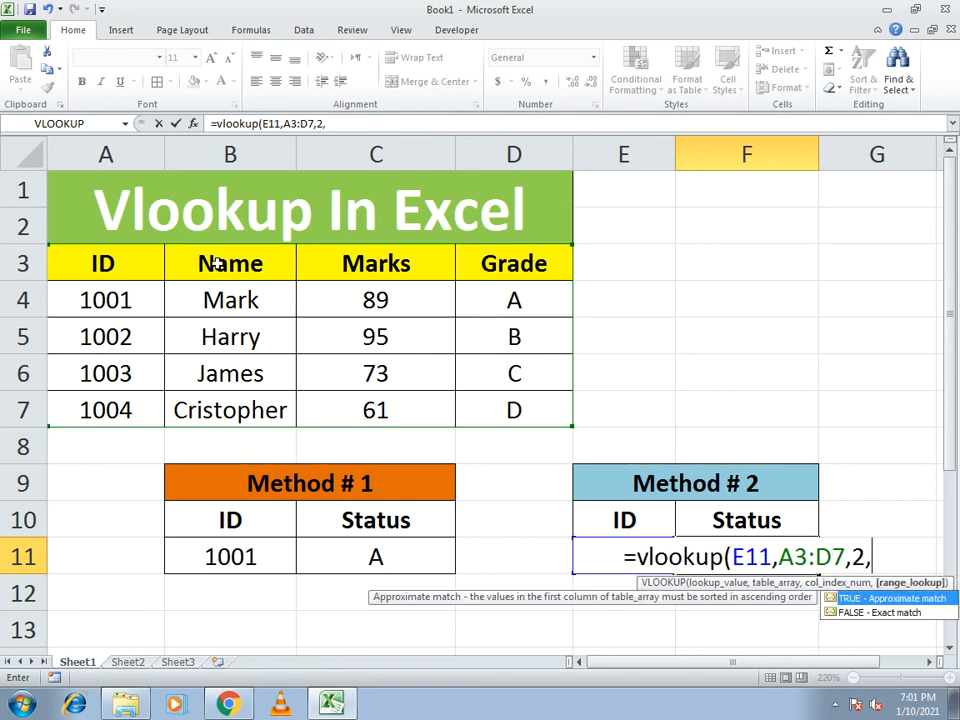
text(0)
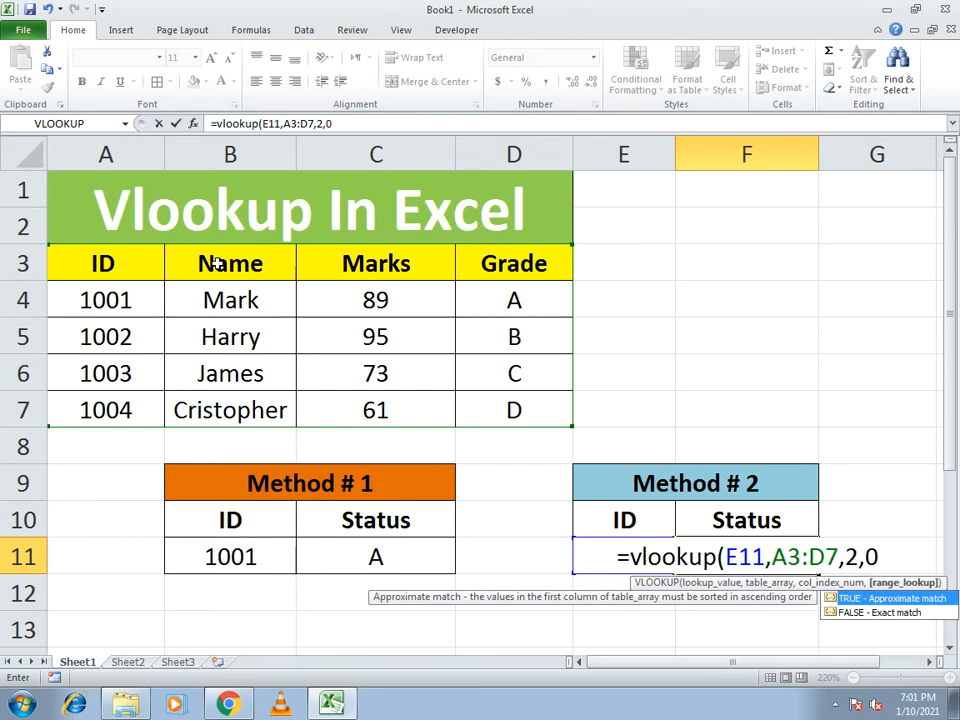
text())
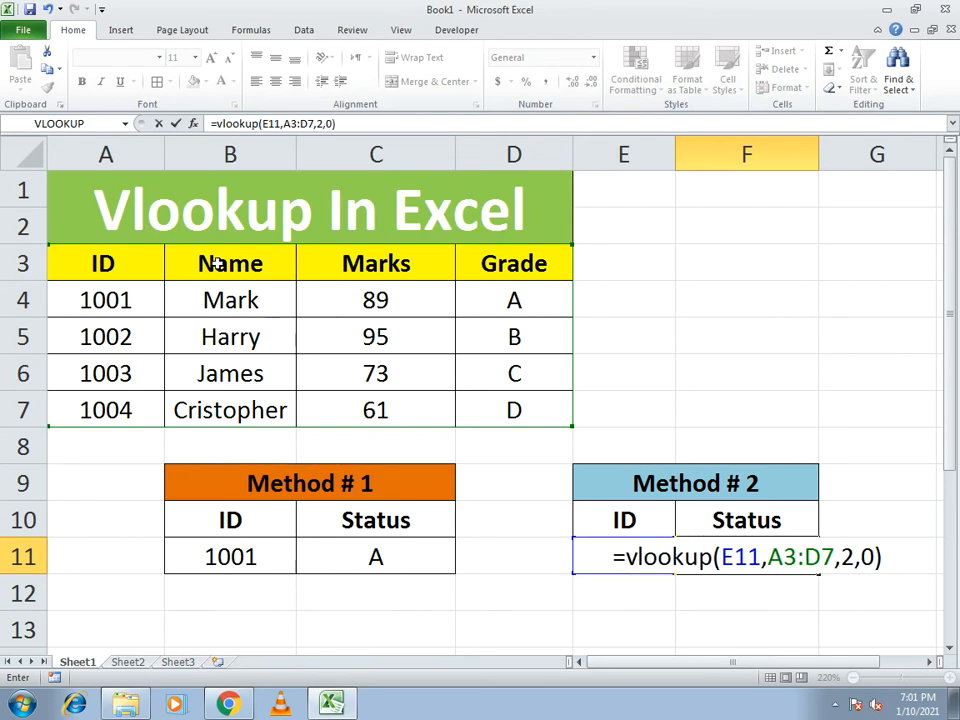
key(Return)
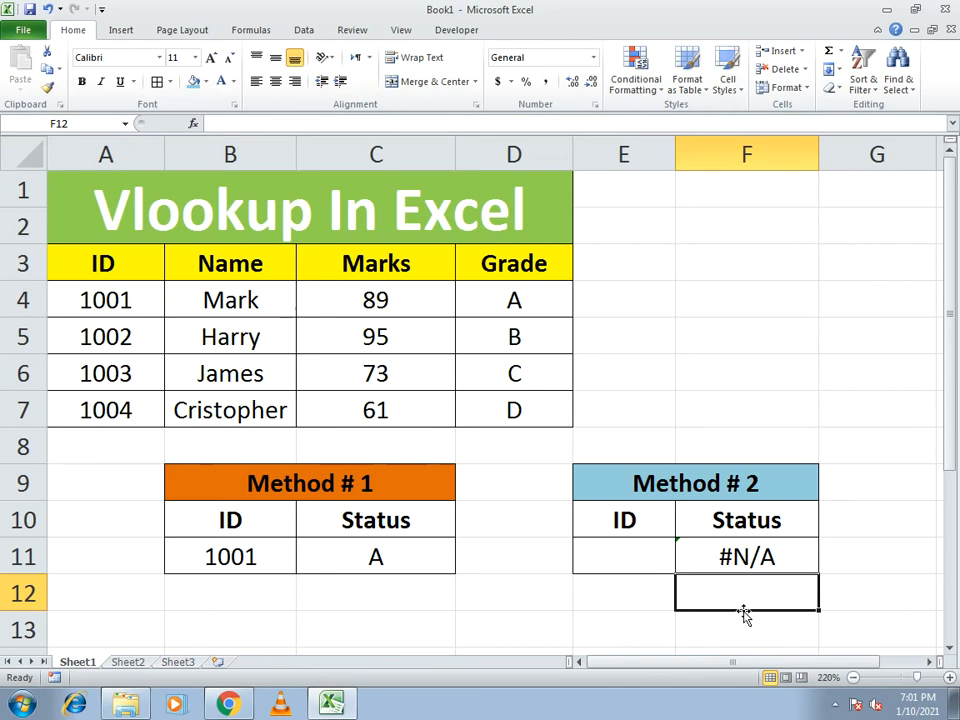
Step: Enter ID 1002 in E11 to test the Name lookup of Method # 2
click(658, 566)
text(1002)
key(Return)
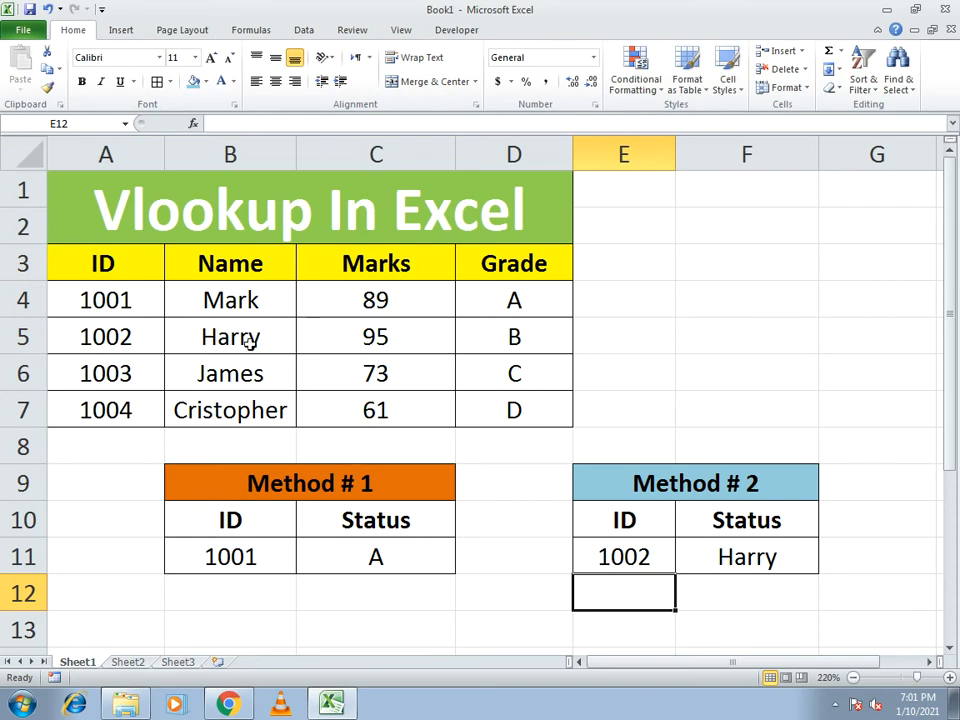
Step: Change the column index of the VLOOKUP in F11 to 3 to return the Marks column
click(758, 560)
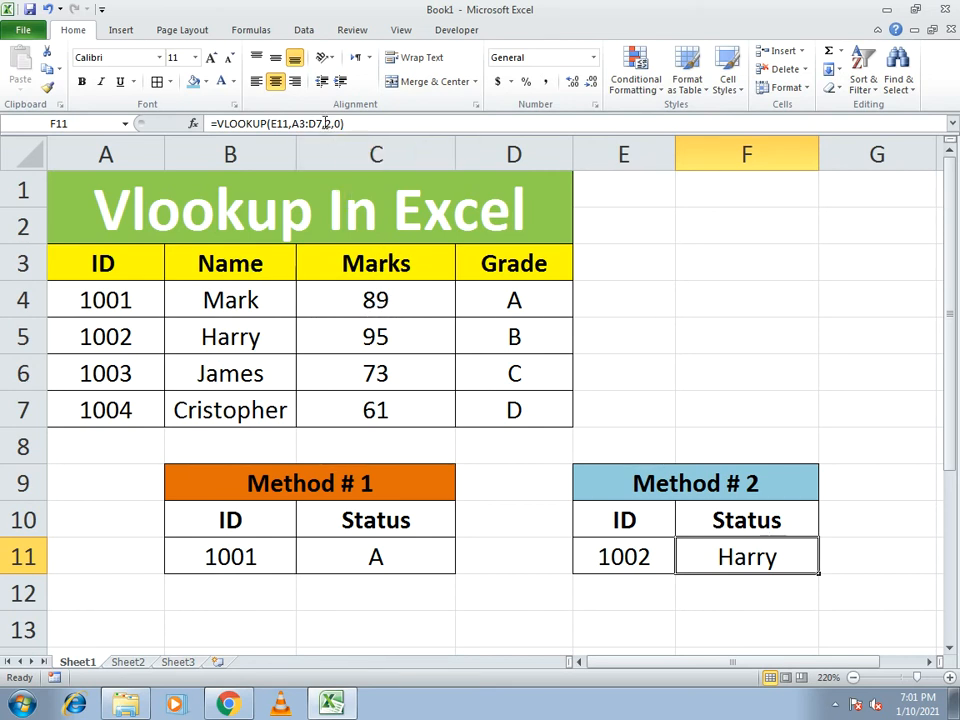
click(325, 123)
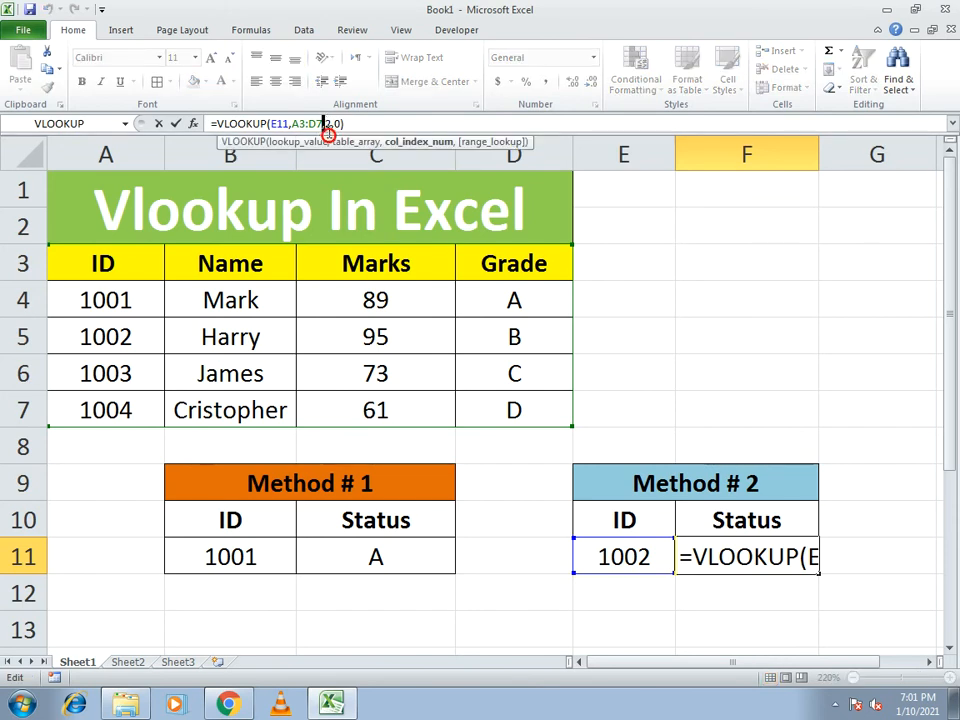
double_click(325, 123)
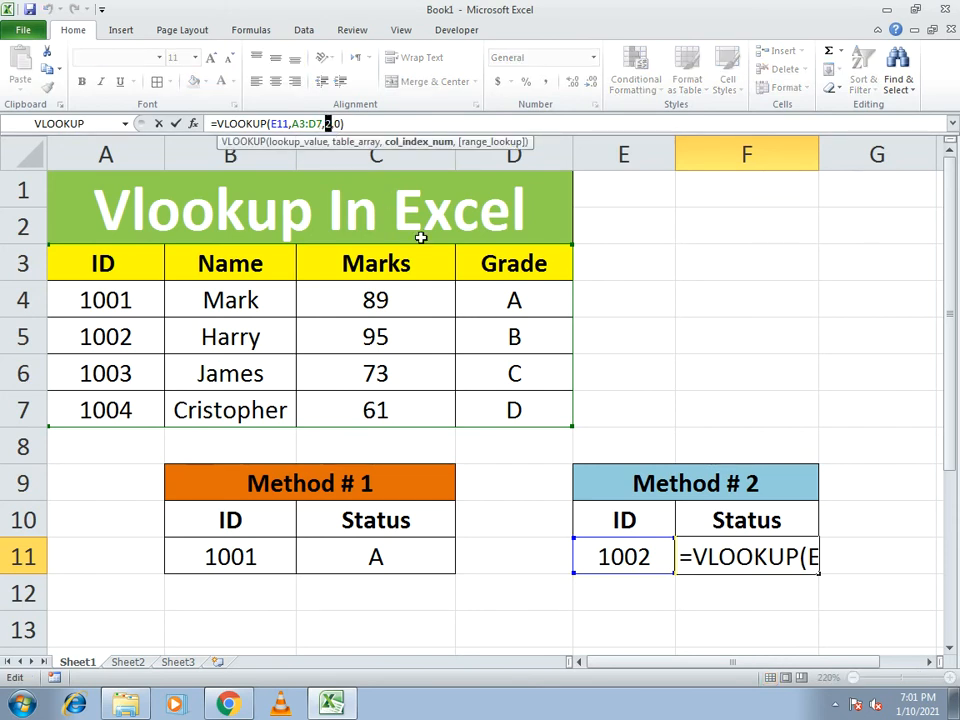
text(3)
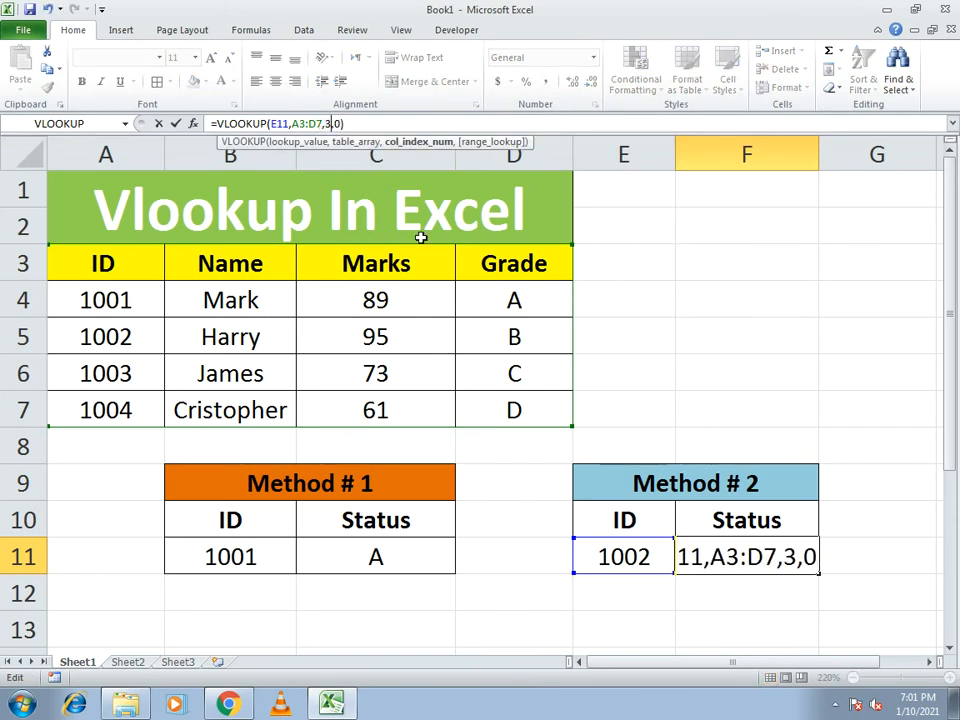
key(Return)
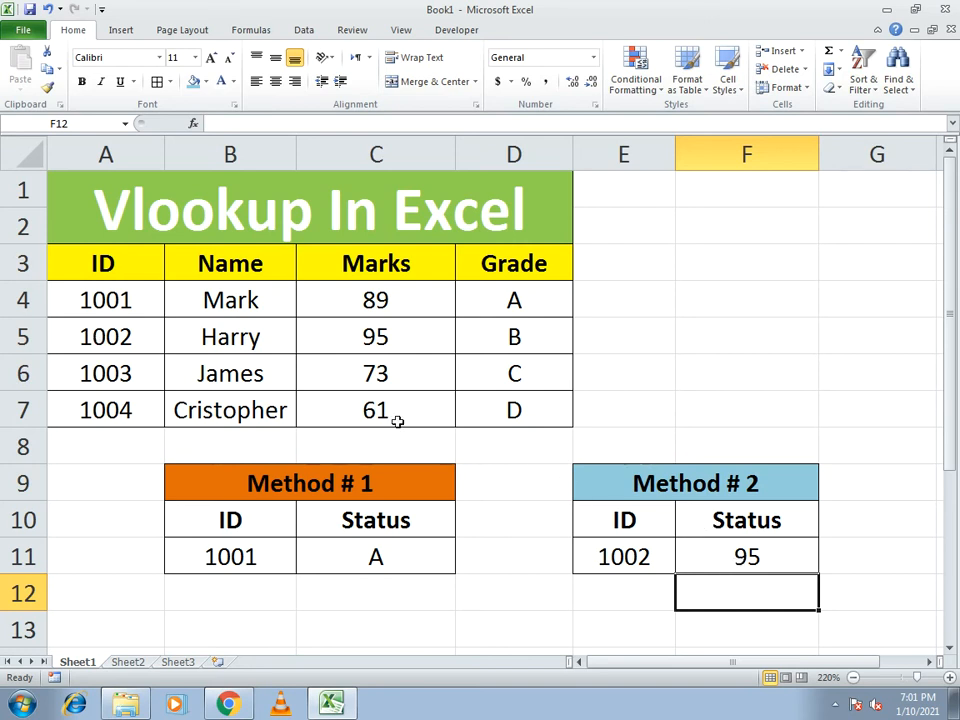
Step: Enter ID 1004 in E11 to test the Marks lookup of Method # 2
click(670, 559)
text(1004)
key(Return)
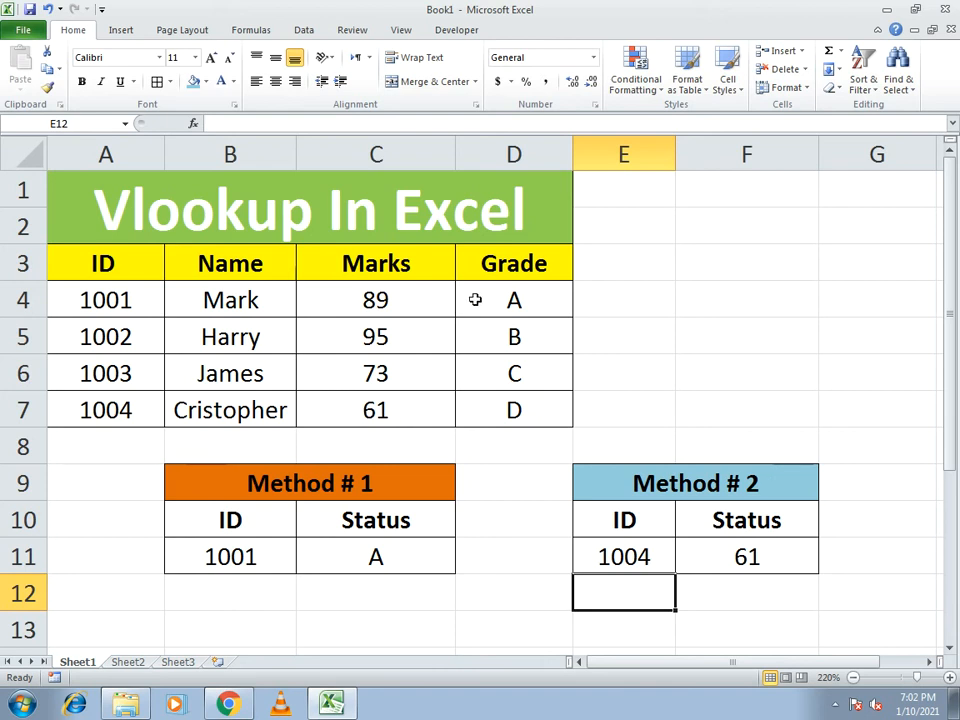
Step: Change the column index of the VLOOKUP in F11 to 4 to return the Grade column
click(724, 561)
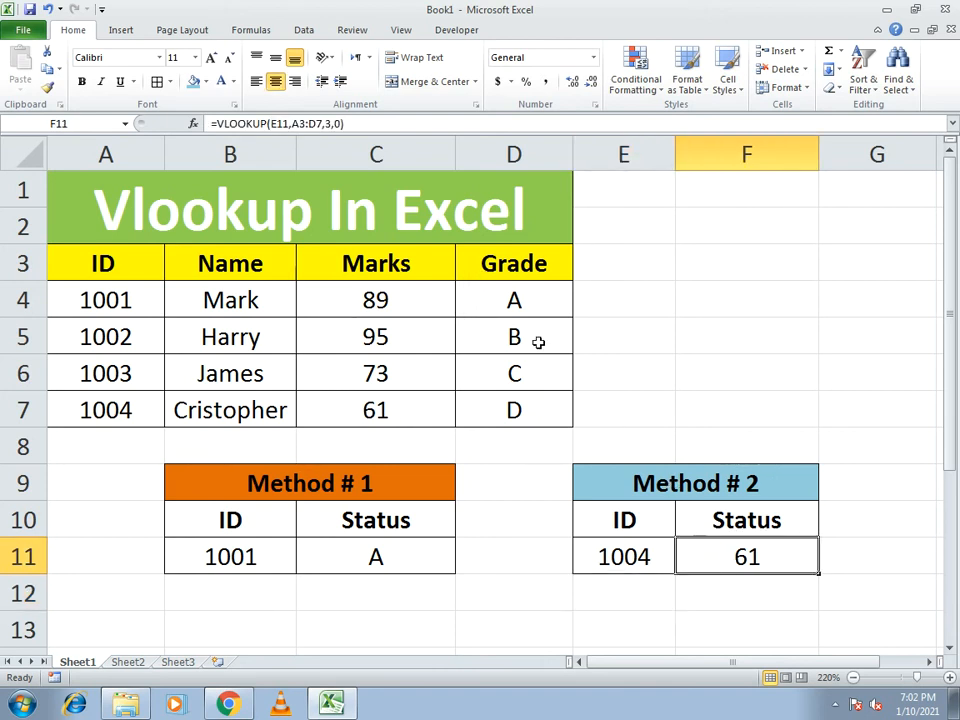
double_click(326, 123)
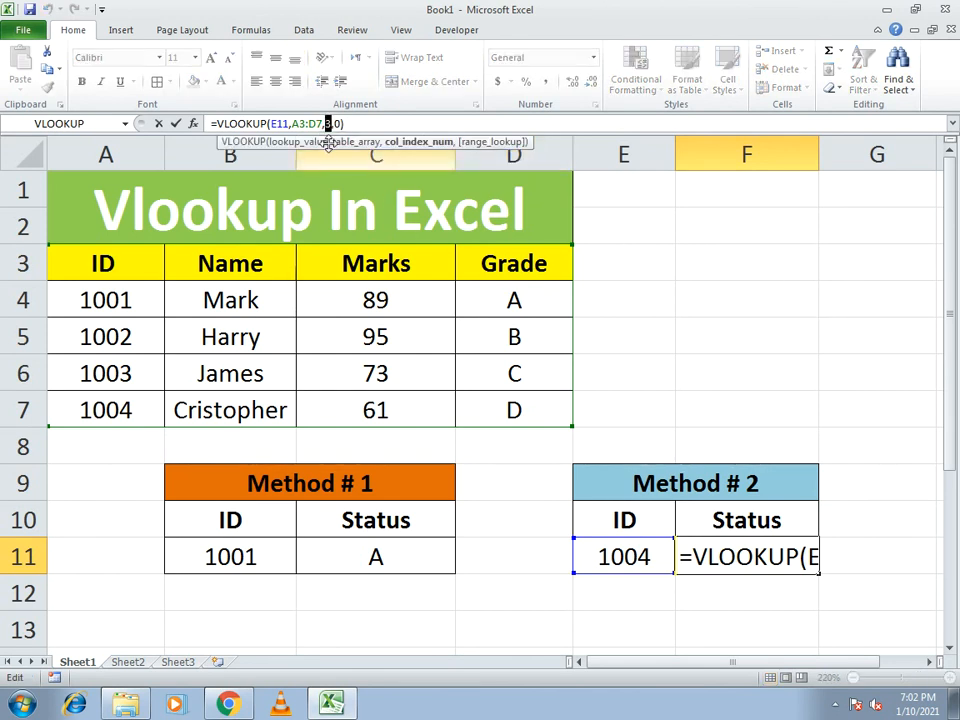
text(4)
key(Return)
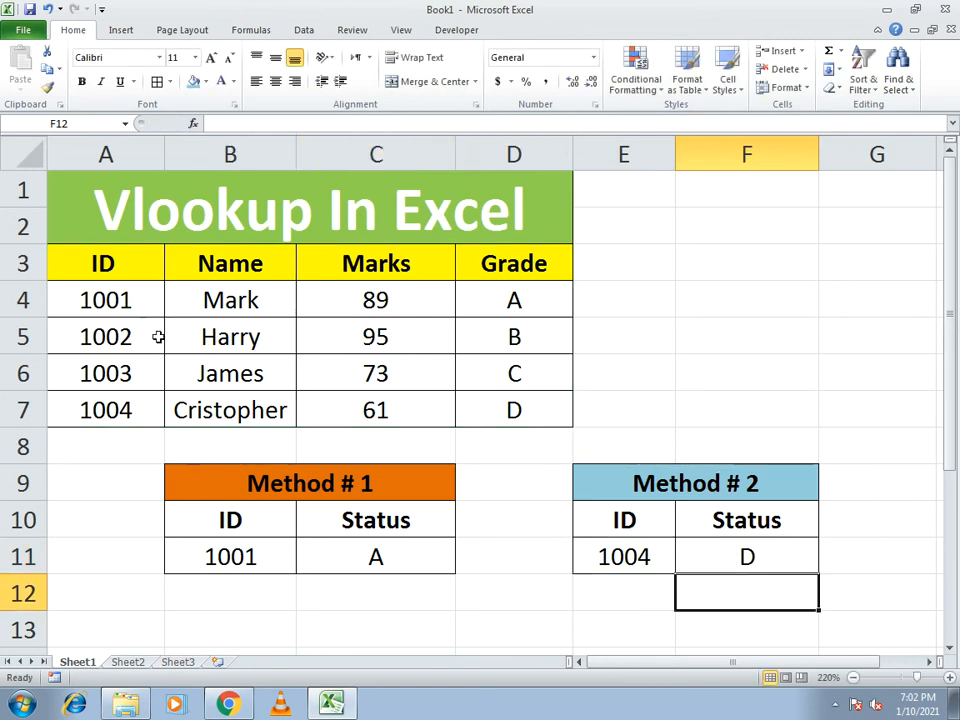
Step: Enter ID 1002 in E11 to test the Grade lookup of Method # 2
click(622, 554)
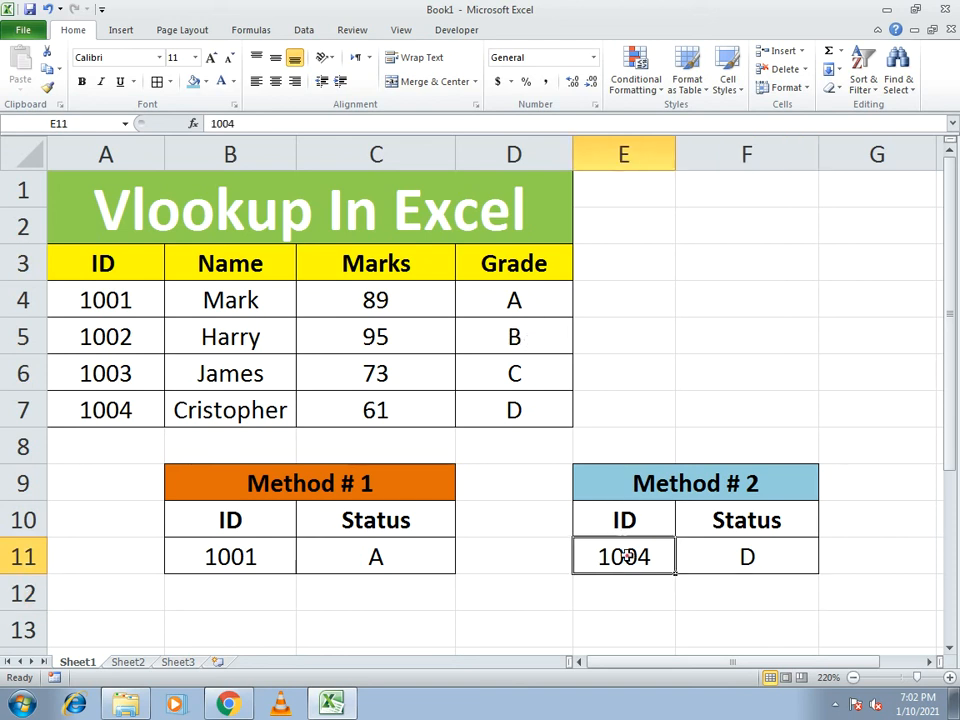
text(1002)
key(Return)
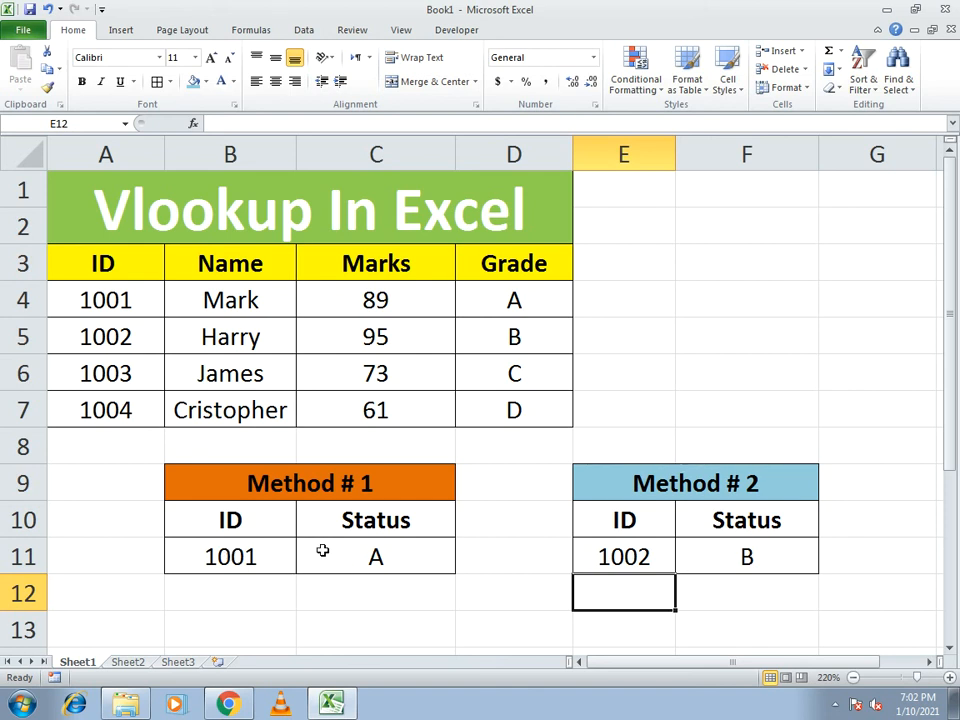
Step: Compare the VLOOKUP formulas of the two methods in C11 and F11
click(347, 549)
click(193, 123)
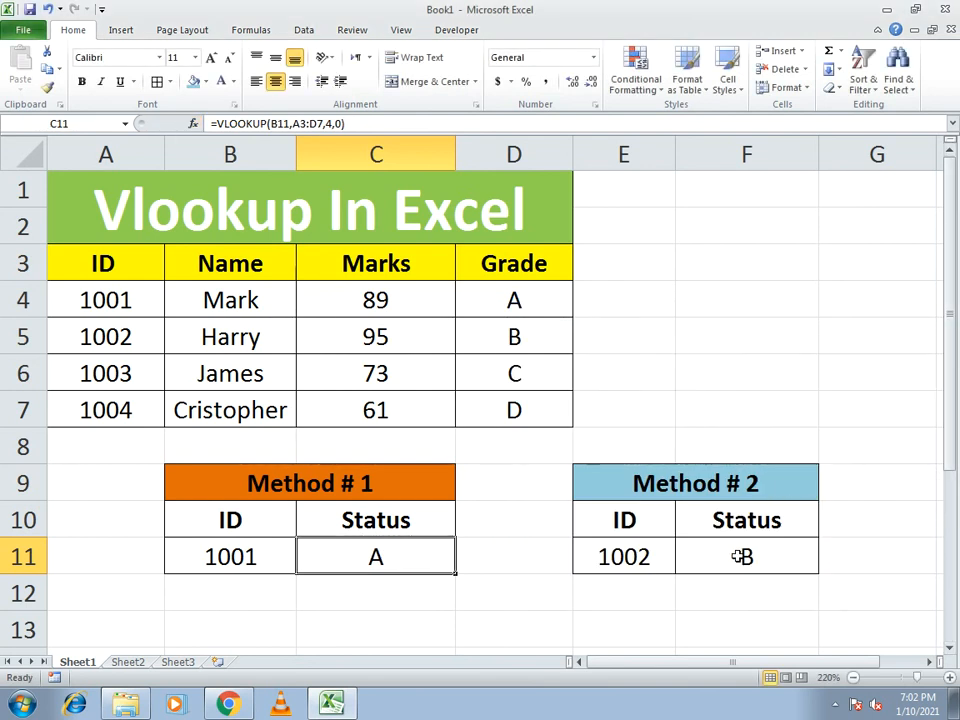
click(741, 553)
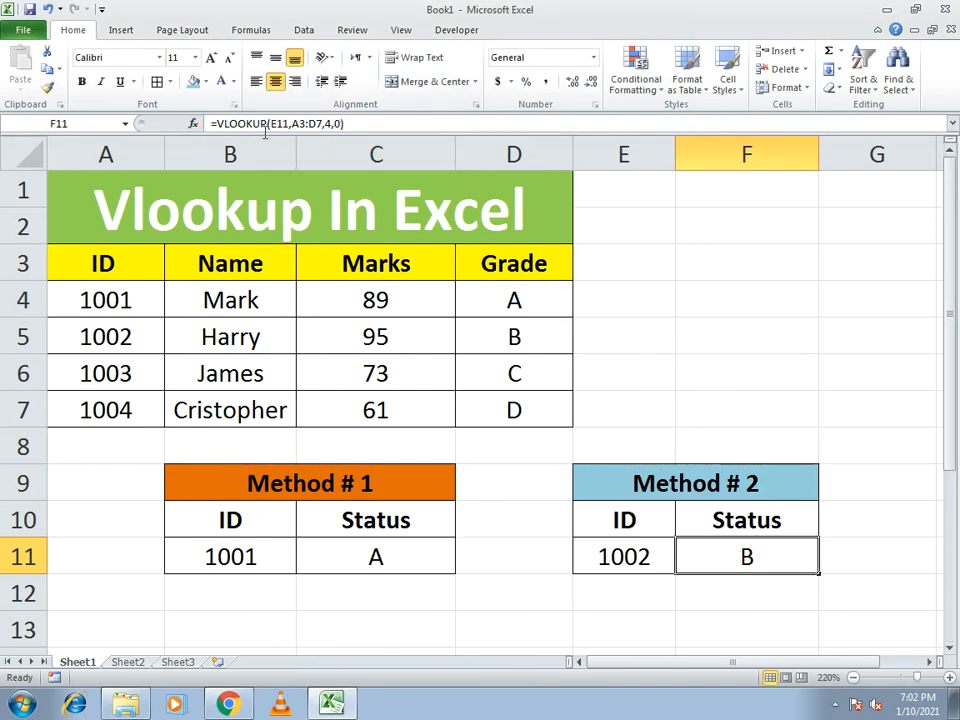